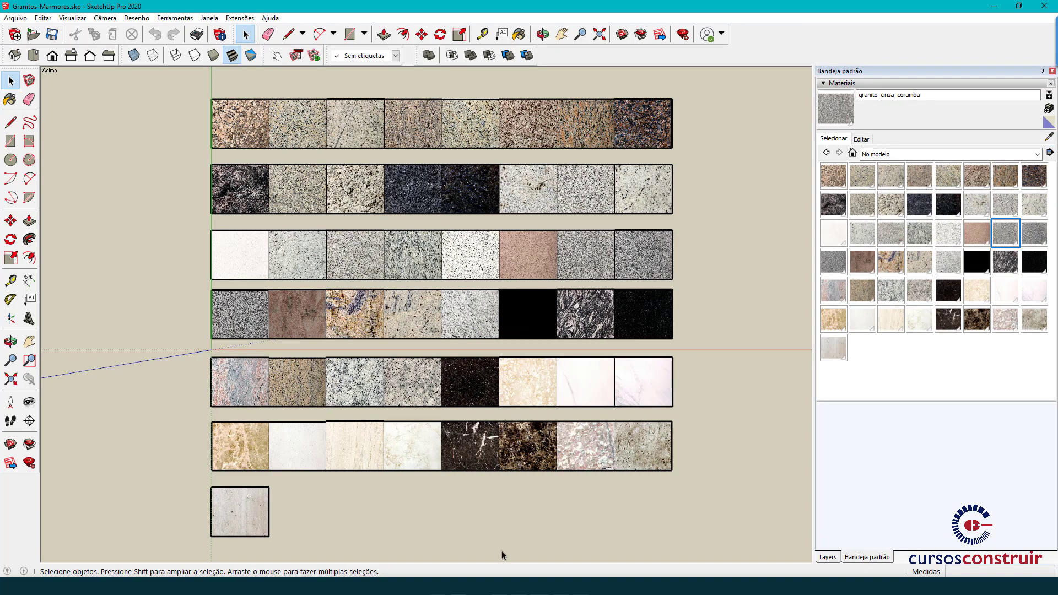
left_click(488, 542)
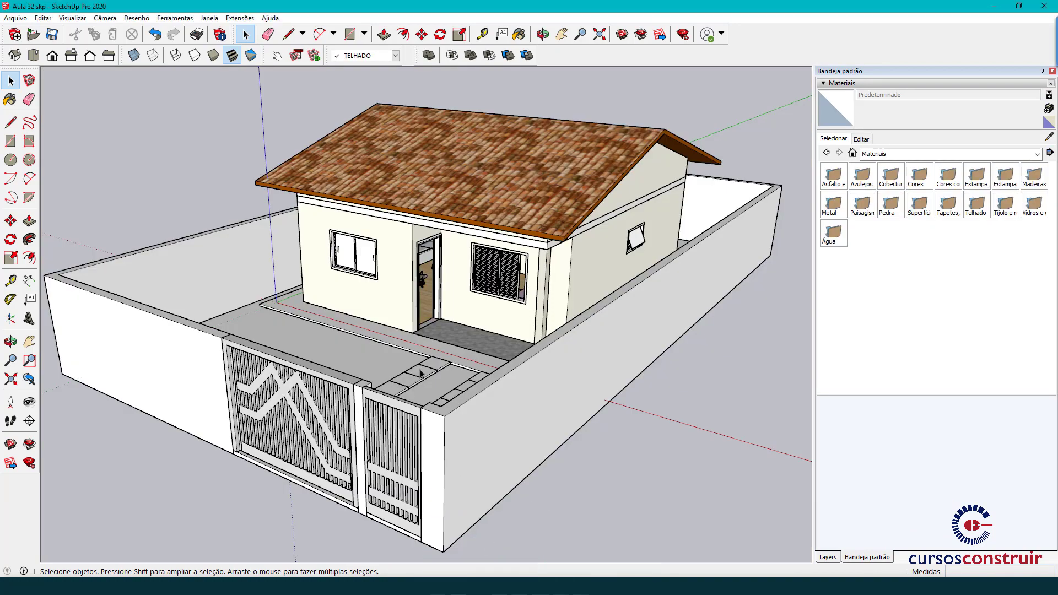
mouse_move(419, 390)
middle_mouse_down()
mouse_move(425, 444)
mouse_move(441, 427)
middle_mouse_up()
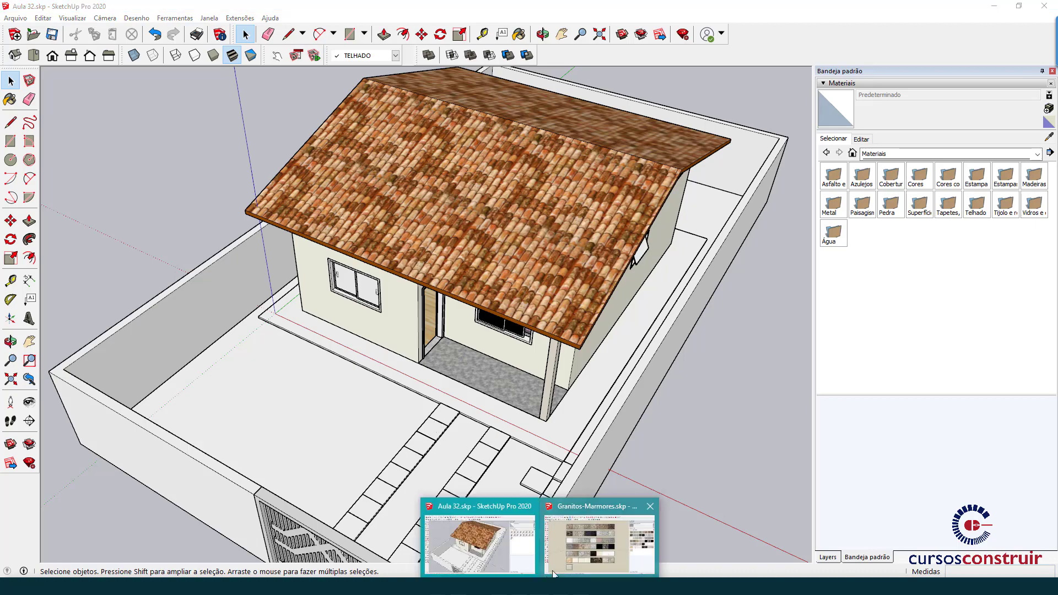
left_click(592, 539)
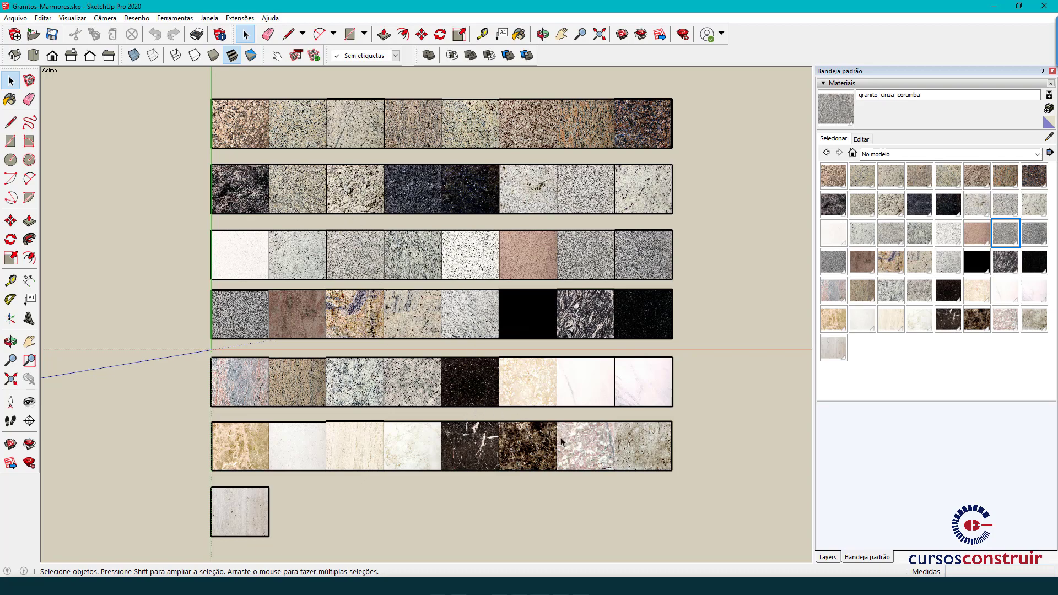
- Orbit and zoom onto the middle tile rows and select the grey granite tile
mouse_move(560, 437)
middle_mouse_down()
mouse_move(533, 417)
mouse_move(560, 337)
mouse_move(562, 286)
middle_mouse_up()
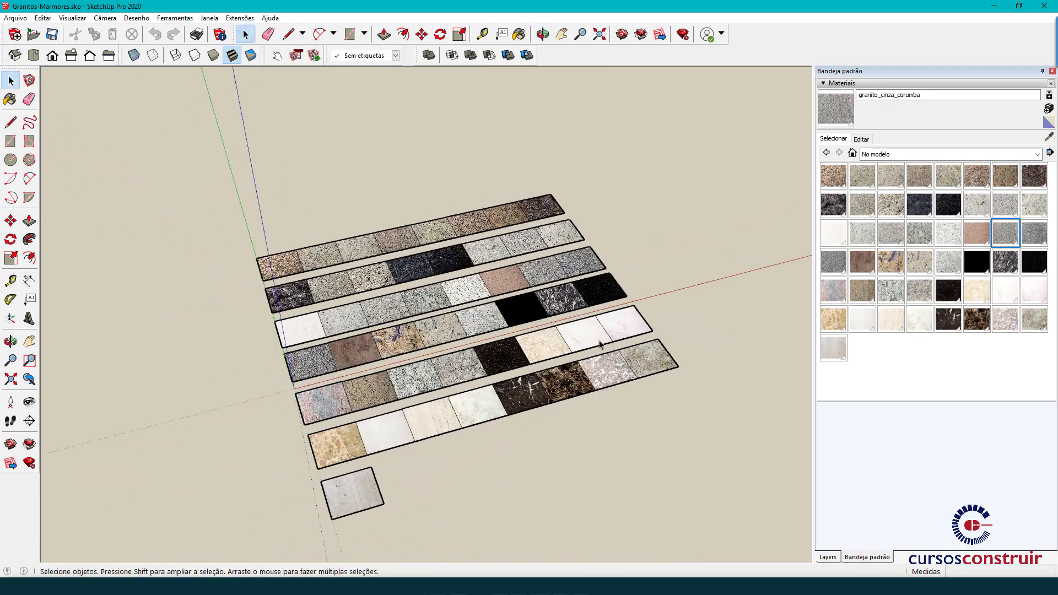
scroll(564, 260, "up", 5)
scroll(506, 255, "up", 2)
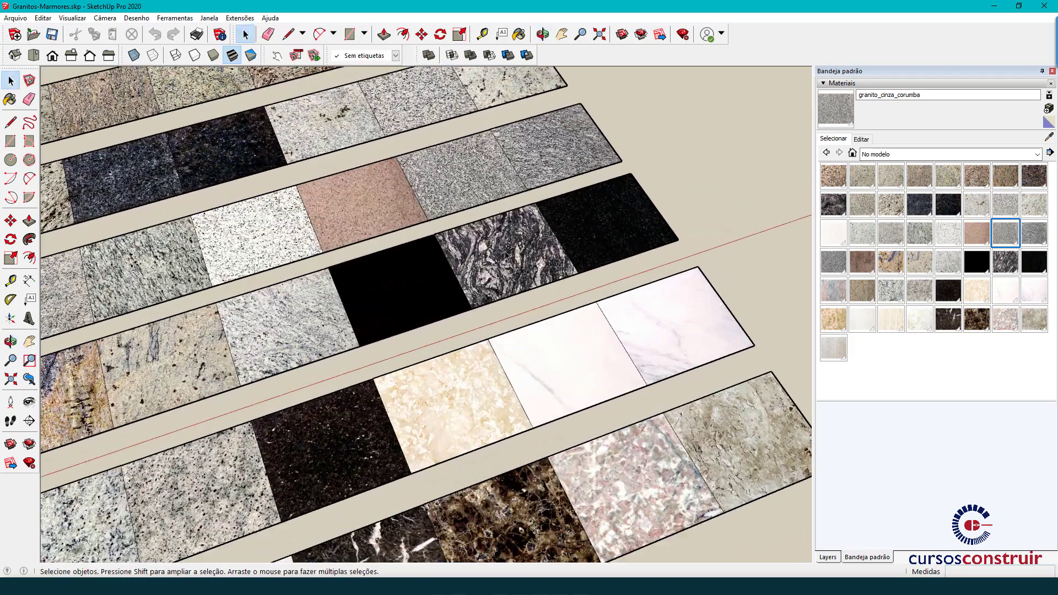
scroll(506, 255, "down", 3)
middle_click_drag(402, 219, 386, 371, "shift")
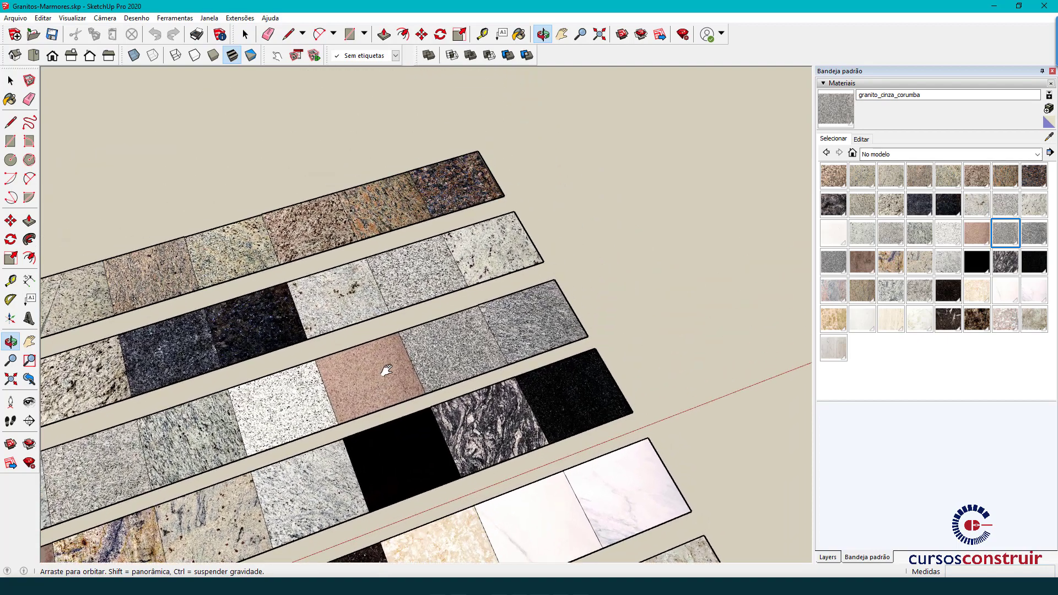
left_click(531, 307)
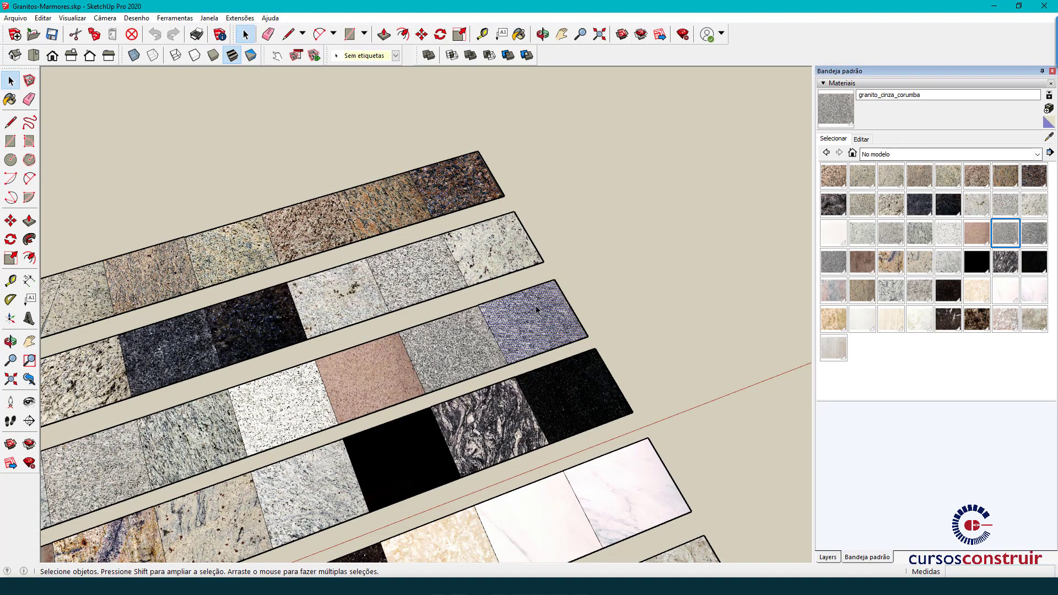
- Sample granito_cinza_corumbazinho from the bluish tile, then select that tile with all its edges
left_click(1048, 137)
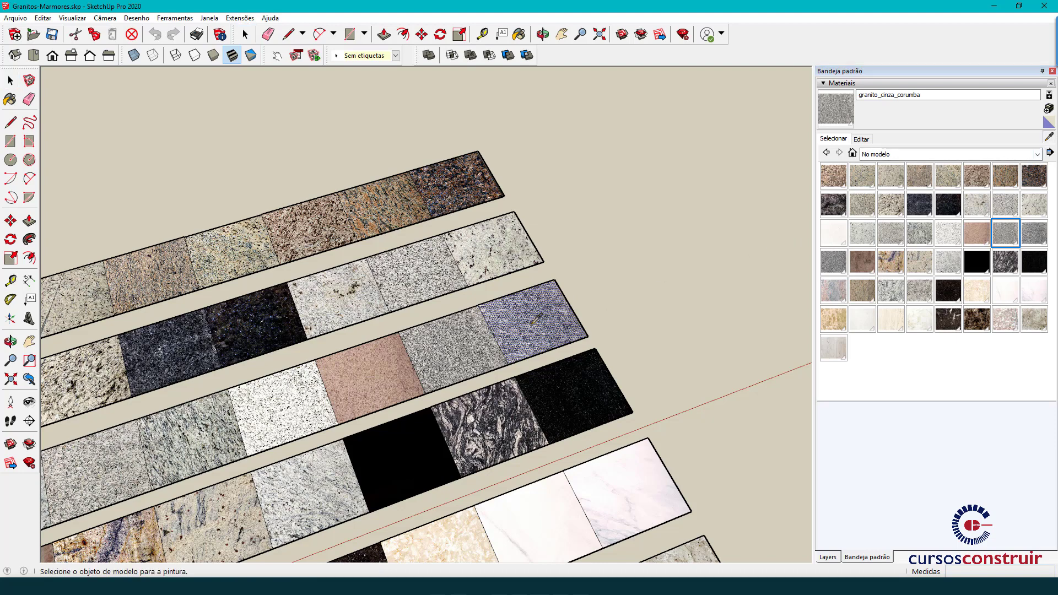
left_click(536, 319)
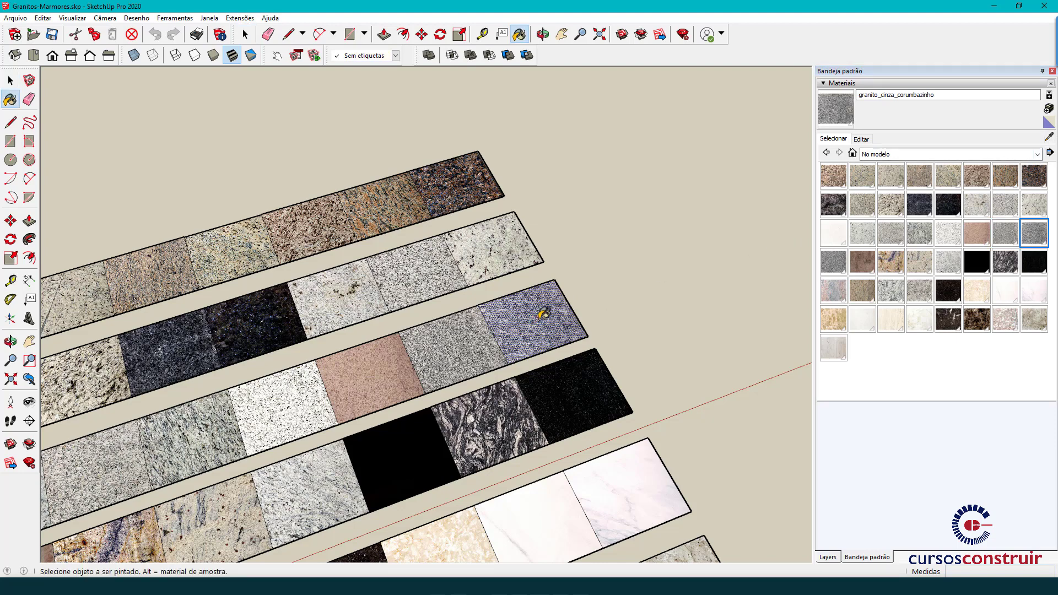
key("space")
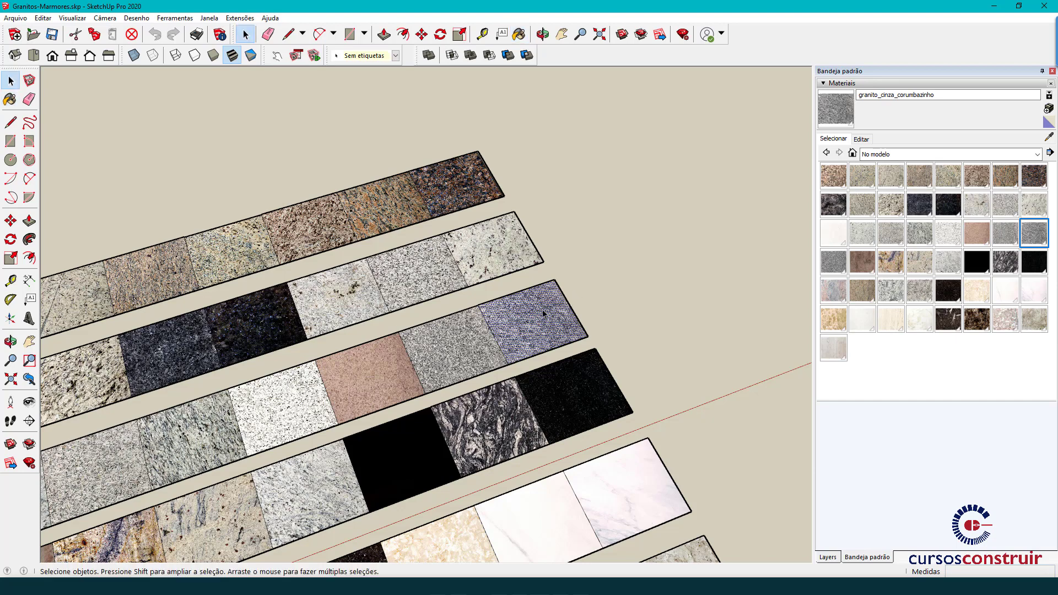
left_click_drag(536, 325, 528, 335)
double_click(529, 330)
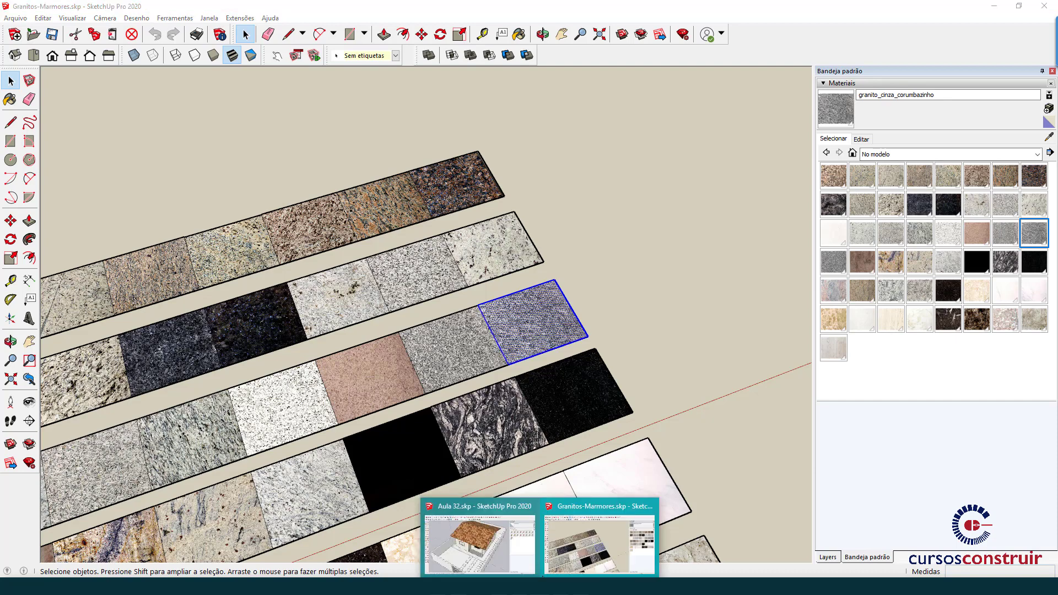
- Paste the copied granite tile into Aula 32.skp beside the house
left_click(475, 534)
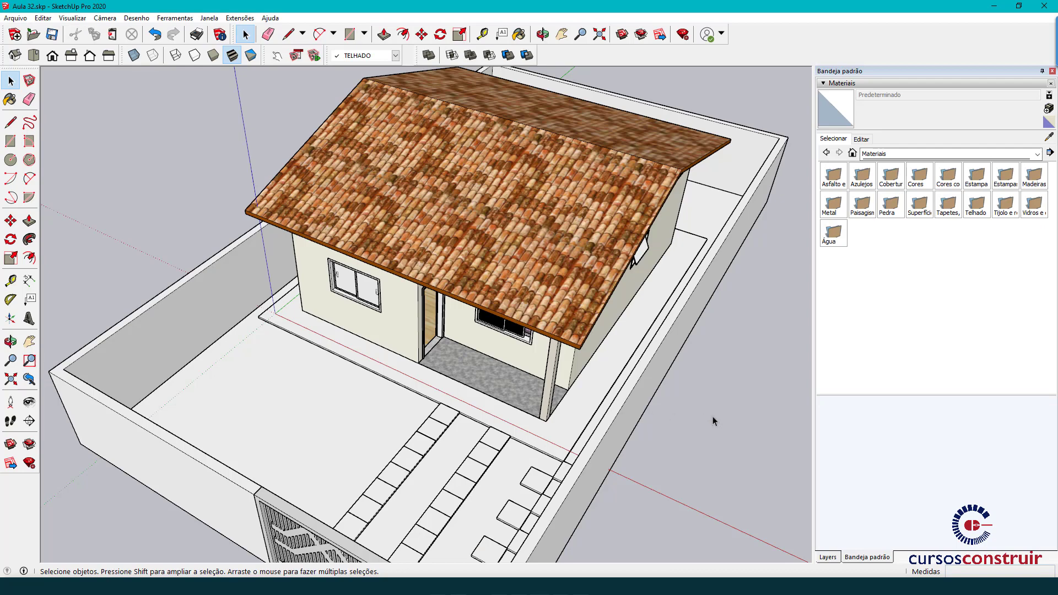
key("ctrl+v")
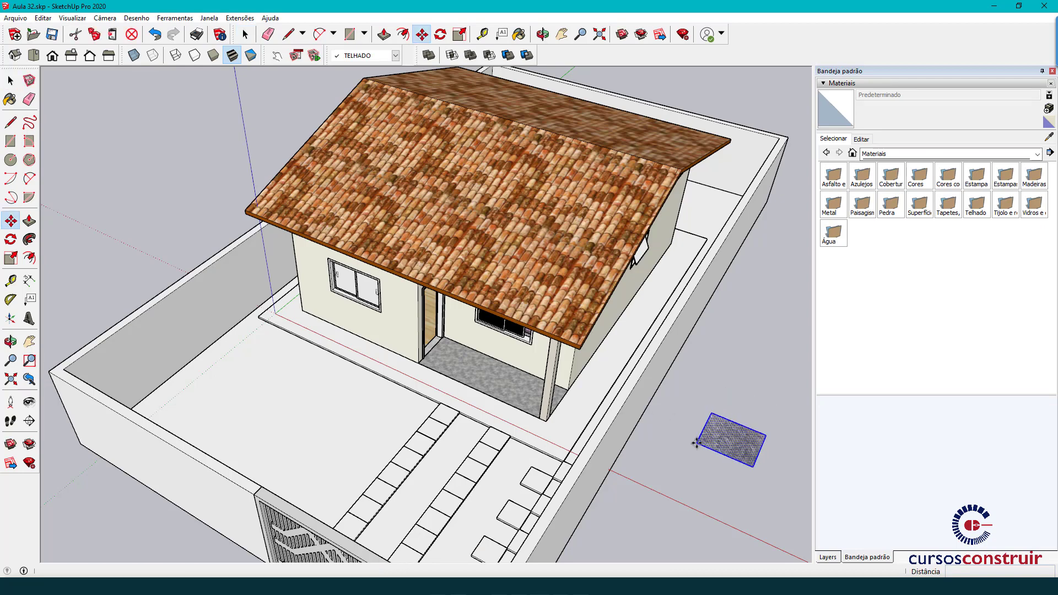
left_click(696, 442)
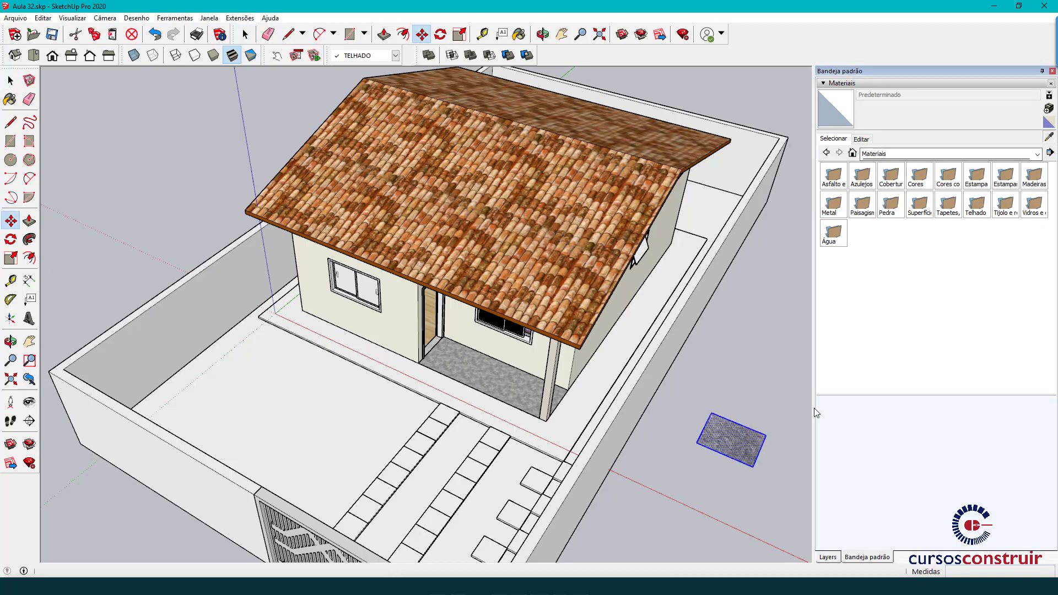
- Paint the walkway strips, small stepping stones and surrounding paving with granito_cinza_corumbazinho
key("b")
left_click(738, 435, "alt")
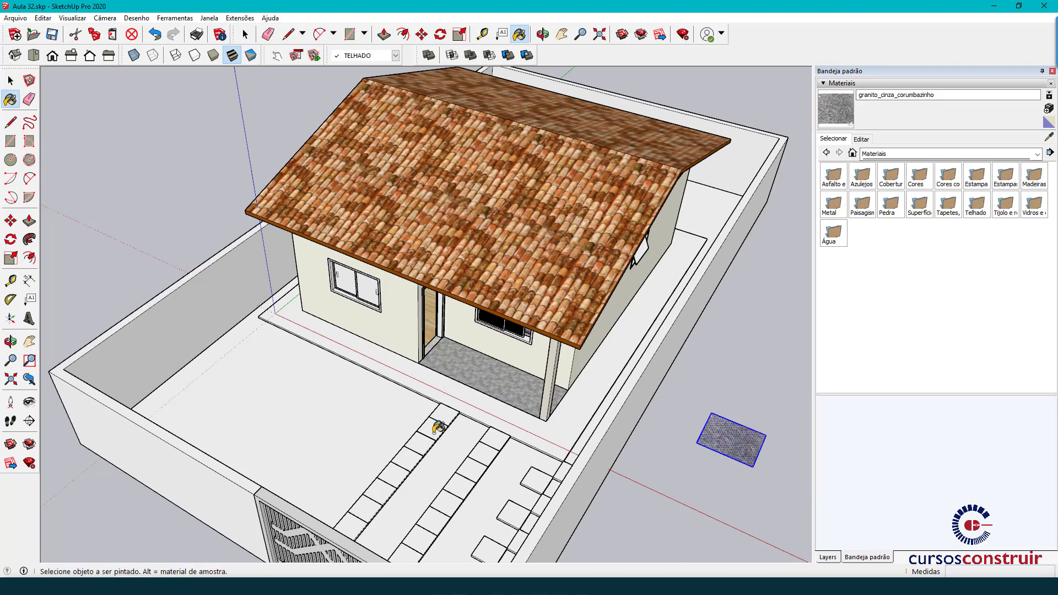
left_click(448, 415)
left_click(542, 473)
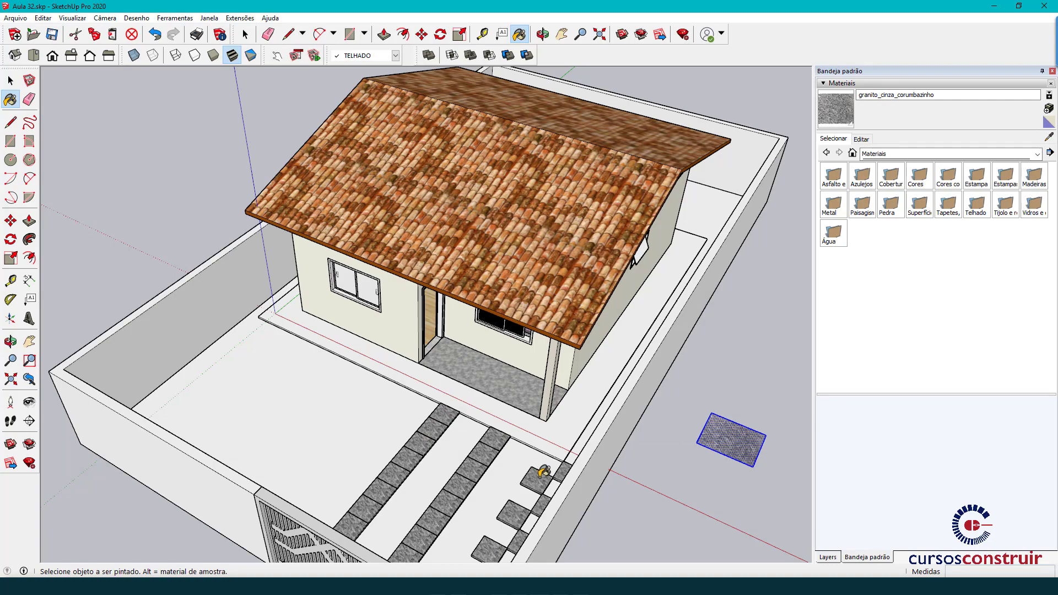
left_click(555, 440)
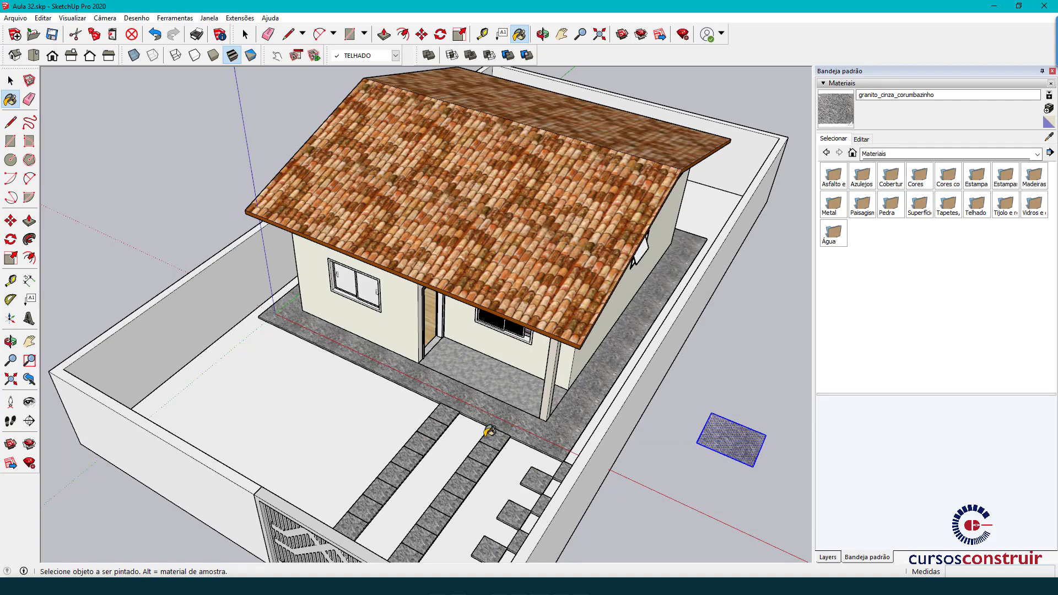
key("space")
scroll(484, 414, "up", 1)
scroll(484, 414, "up", 3)
scroll(484, 414, "up", 2)
scroll(483, 415, "up", 2)
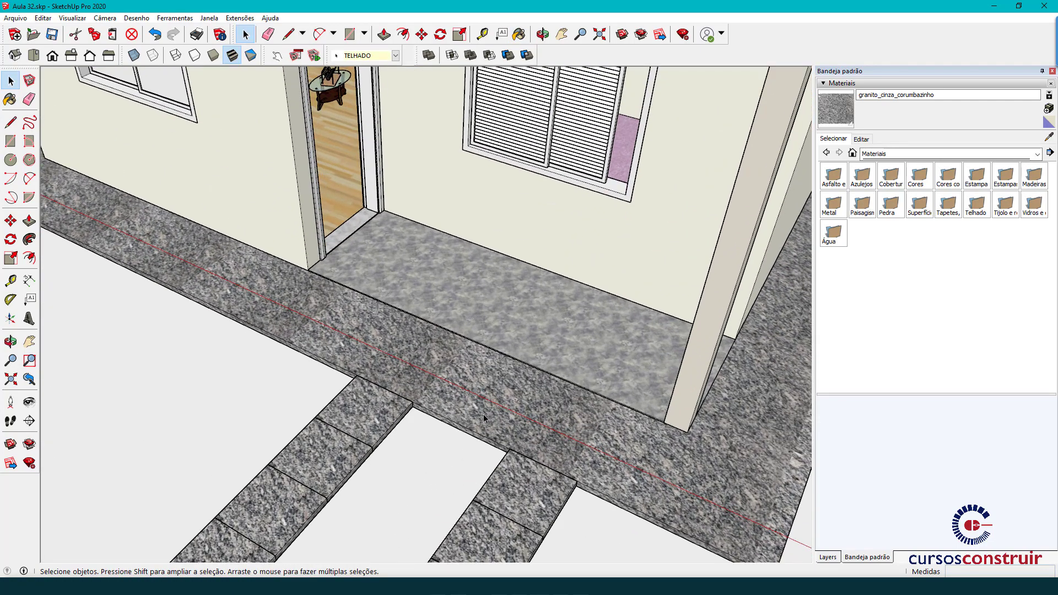
- Set the granito_cinza_corumbazinho texture width to 0,8 m in the Editar tab
left_click(861, 139)
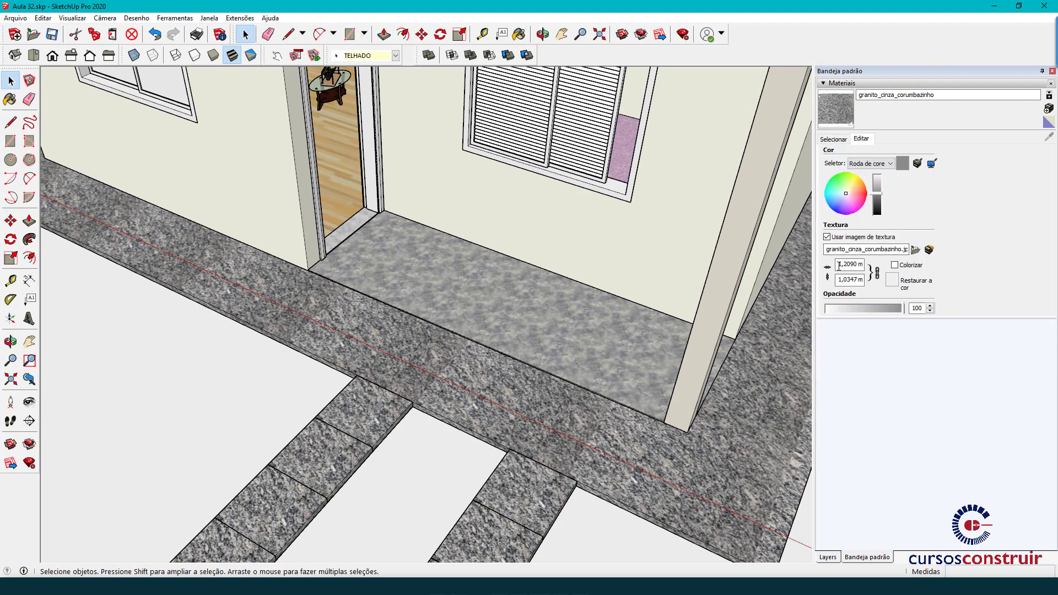
left_click_drag(839, 266, 887, 266)
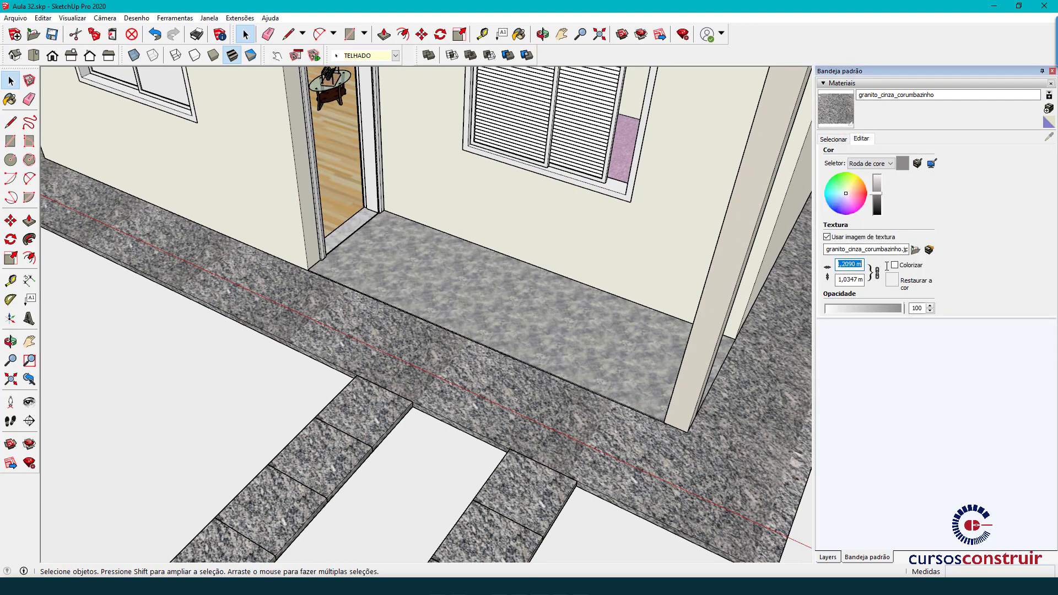
type(",5")
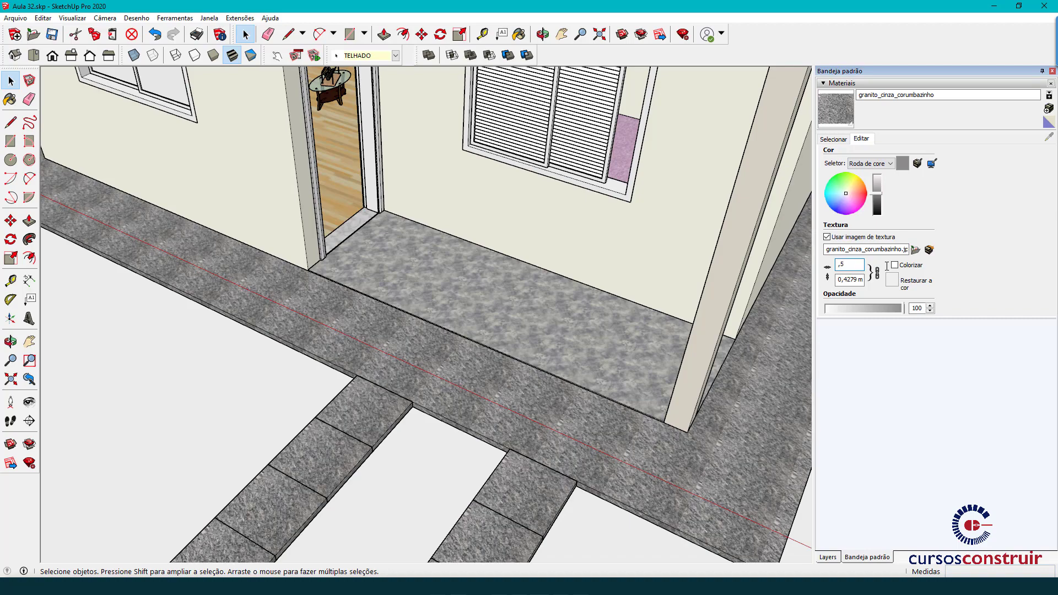
left_click_drag(863, 265, 827, 268)
type("8")
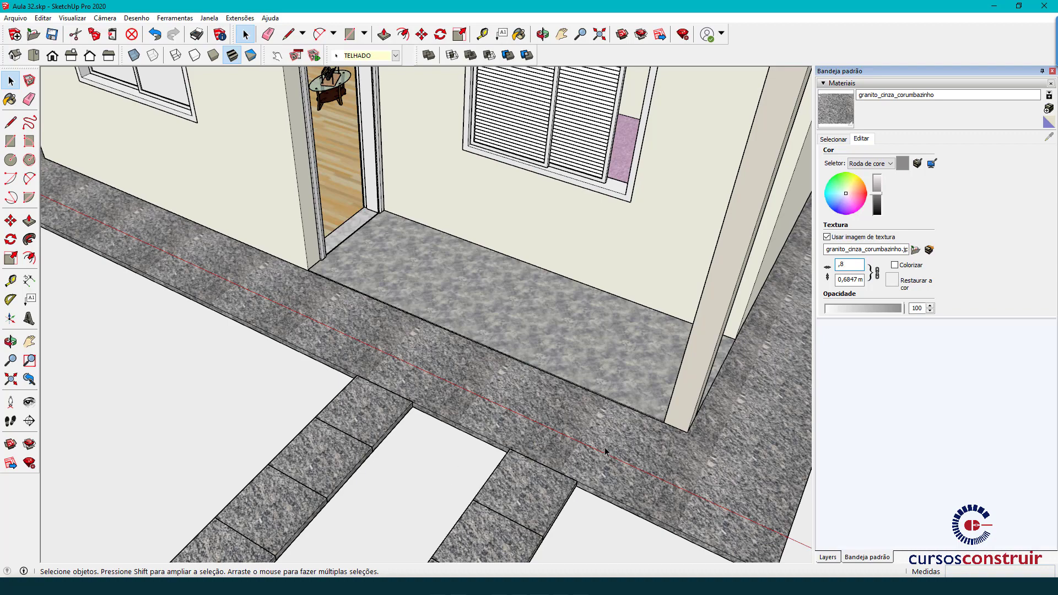
- Orbit and zoom over the house front to check the finer granite paving
scroll(605, 451, "down", 5)
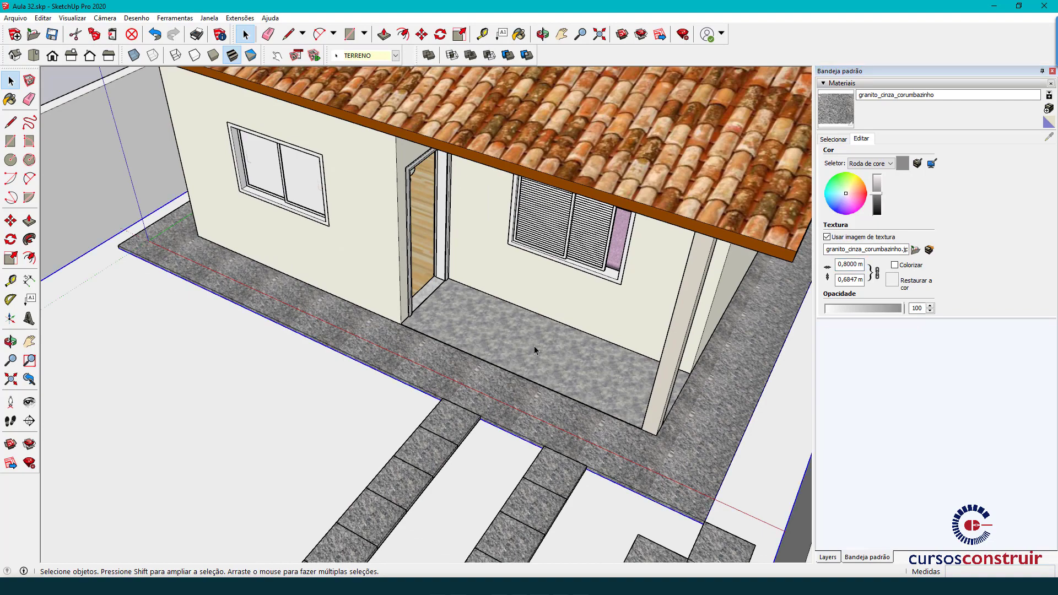
mouse_move(562, 368)
middle_mouse_down()
mouse_move(561, 438)
mouse_move(581, 358)
middle_mouse_up()
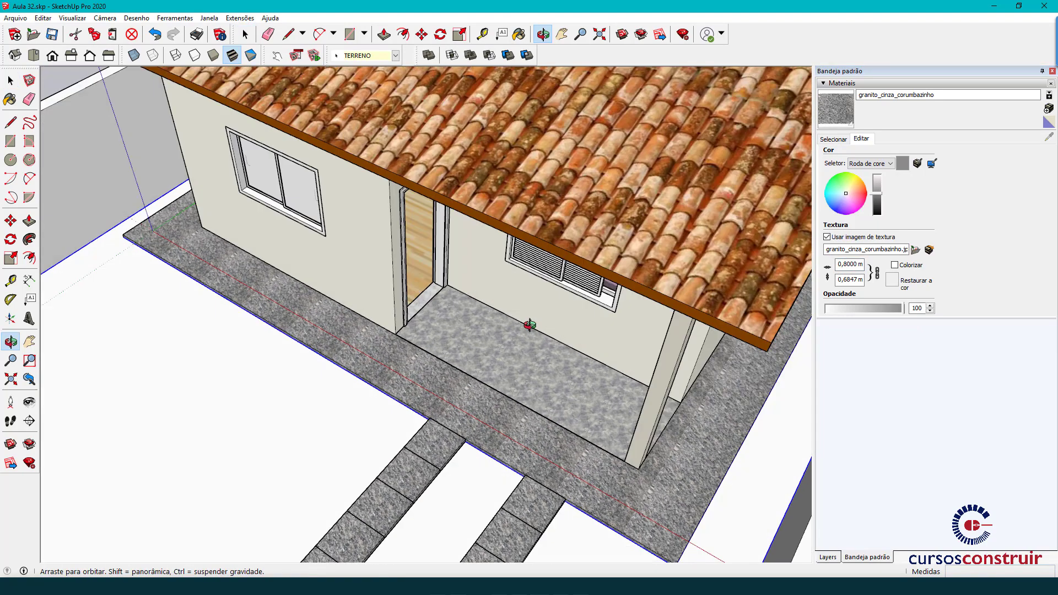
scroll(583, 355, "up", 2)
scroll(581, 380, "up", 3)
scroll(582, 386, "up", 2)
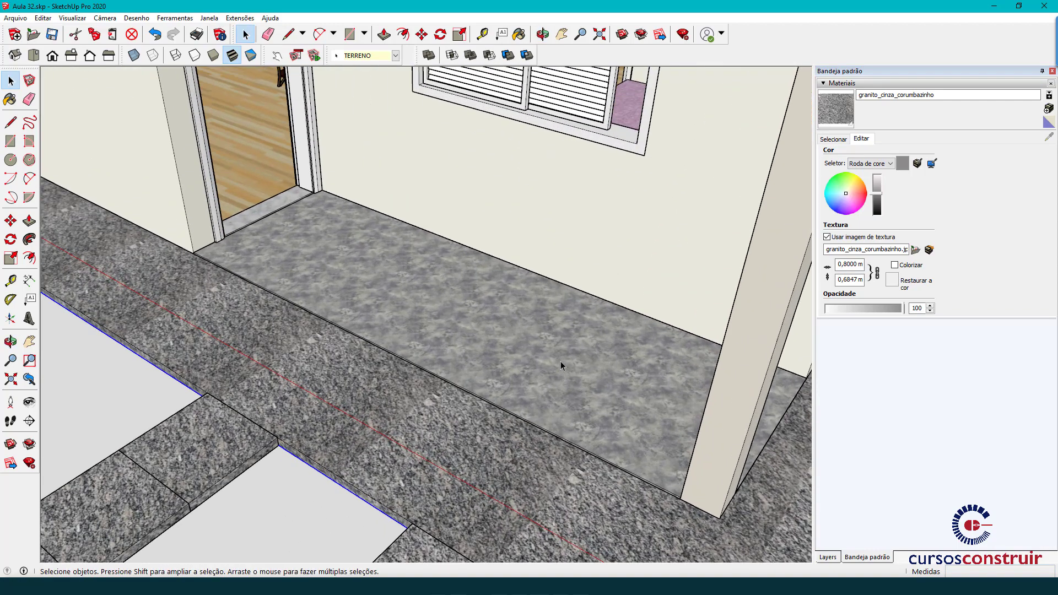
scroll(561, 366, "down", 1)
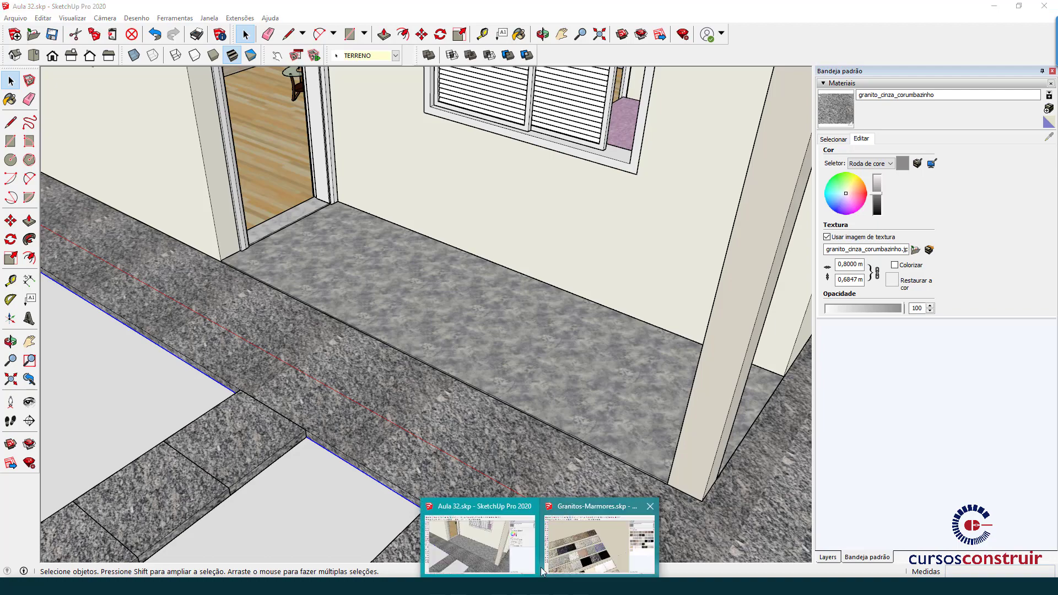
- In Granitos-Marmores.skp, sample granito_branco_cristal and then granito_cinza_corumba from the tiles
left_click(589, 540)
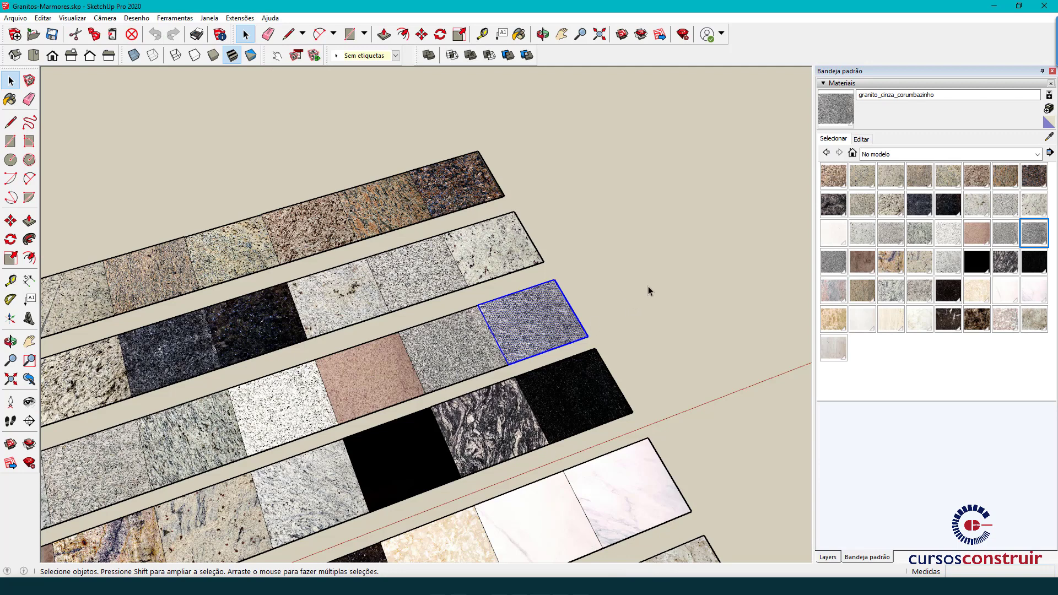
left_click(432, 271)
left_click(1049, 137)
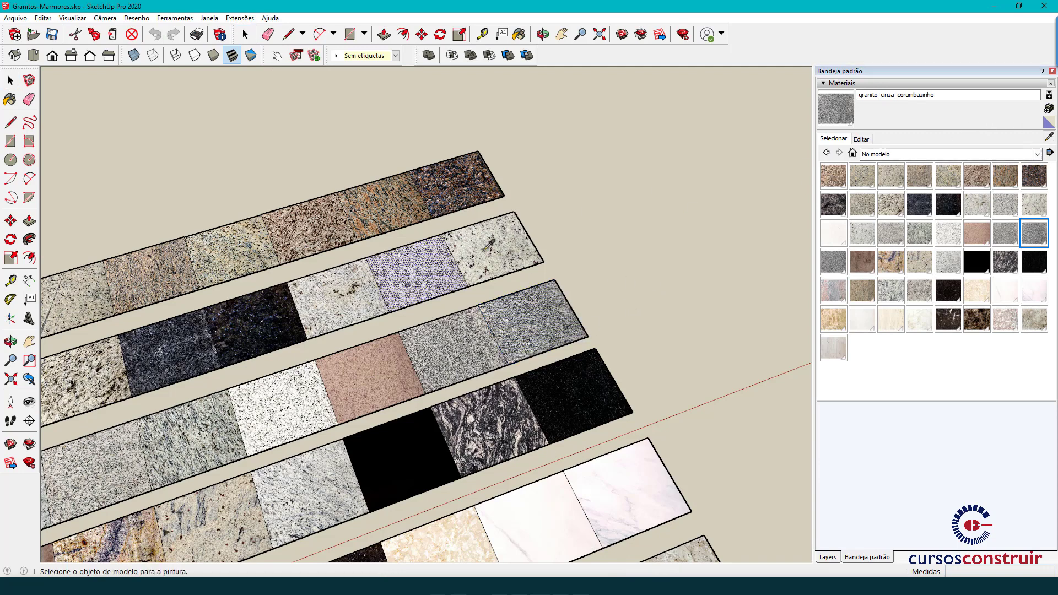
left_click(429, 262)
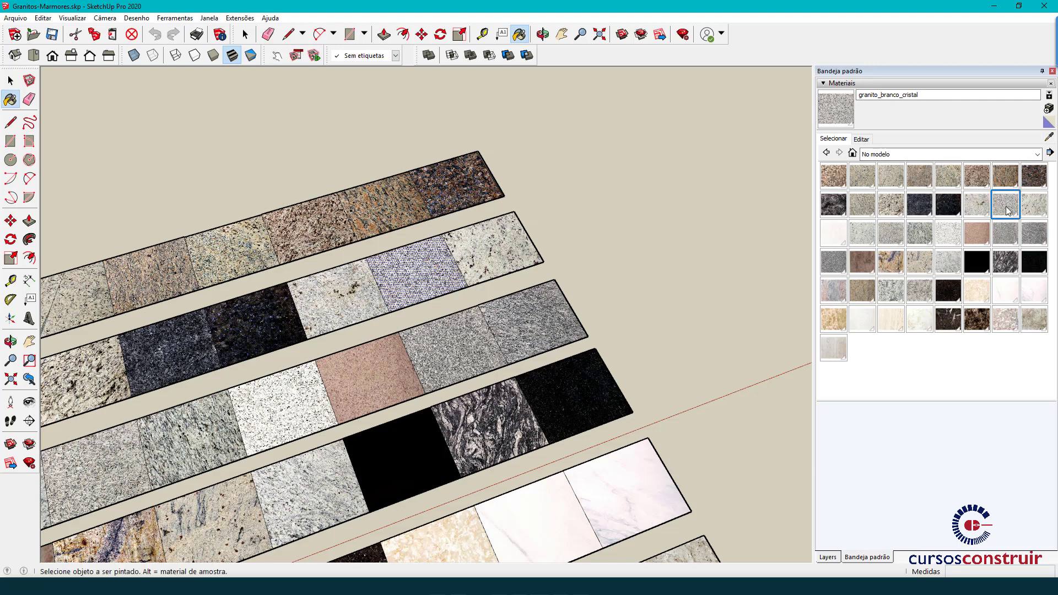
left_click(1049, 137)
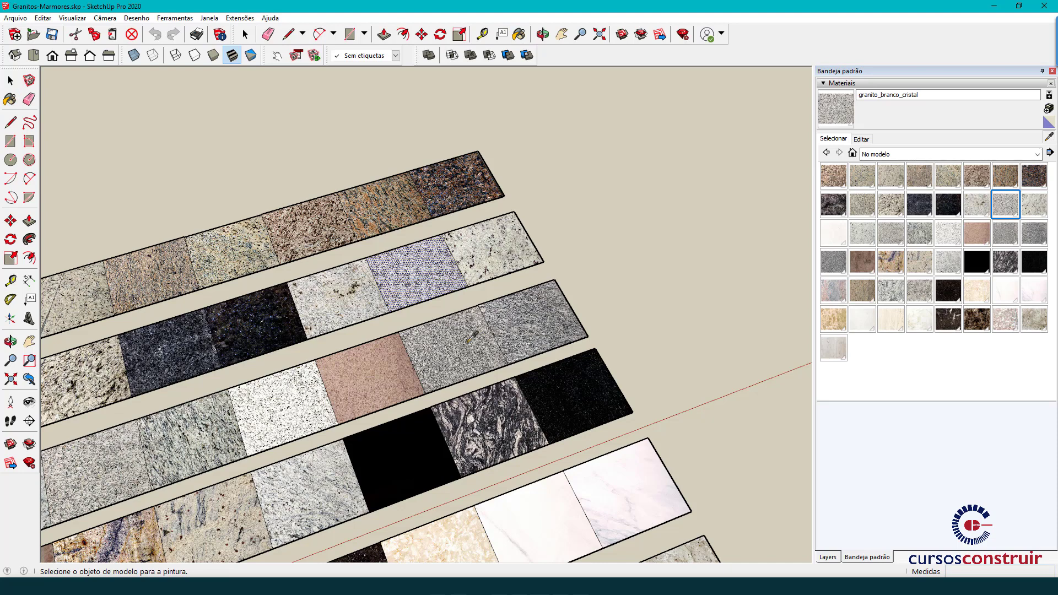
left_click(467, 342)
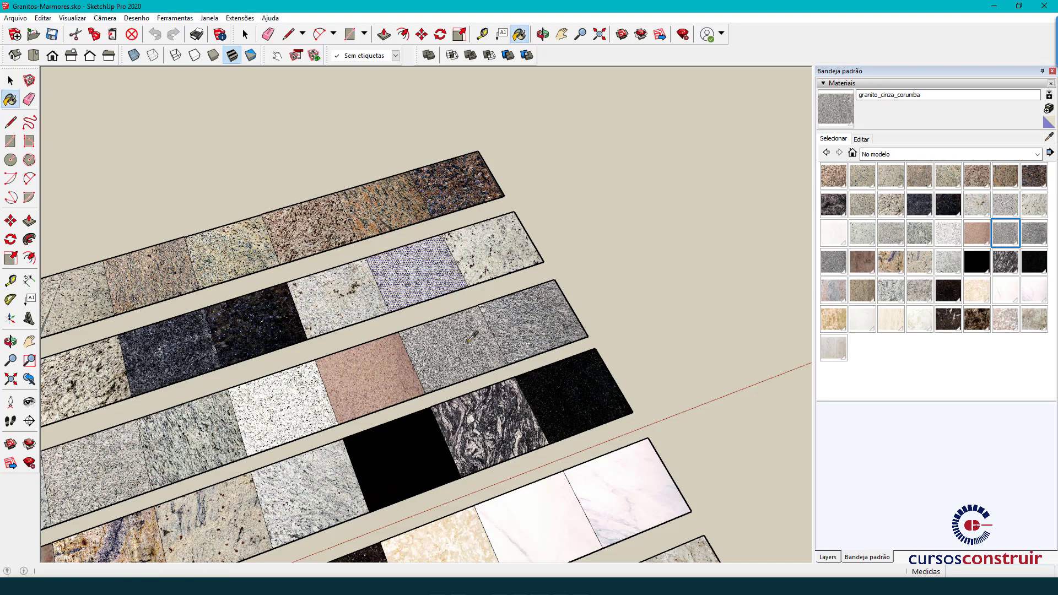
- Sample granito_mg-6 as the current material and select the blue-grey third-row tile
scroll(462, 353, "down", 1)
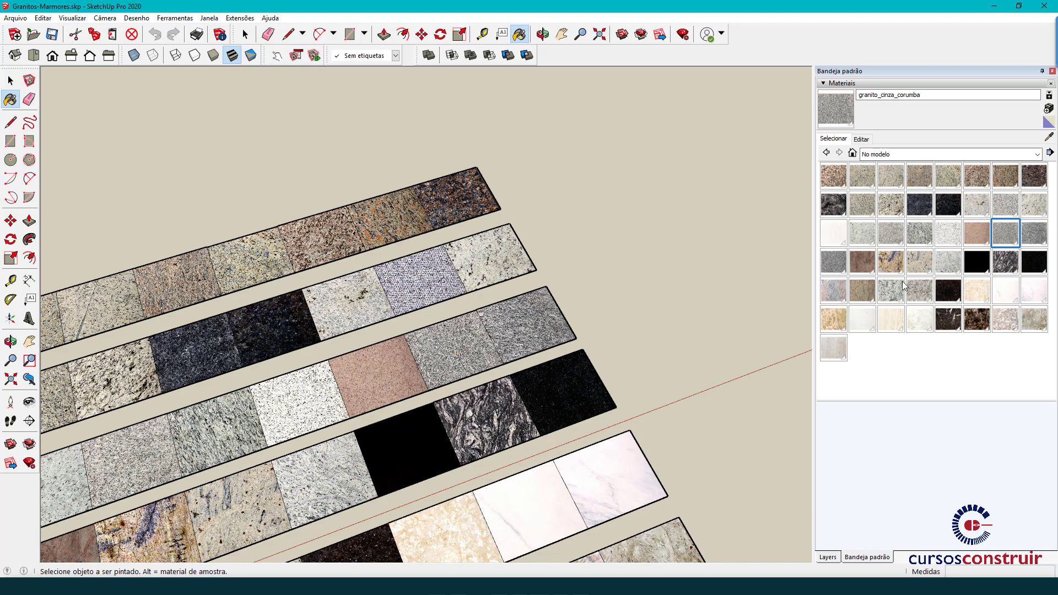
left_click(1048, 137)
left_click(339, 458)
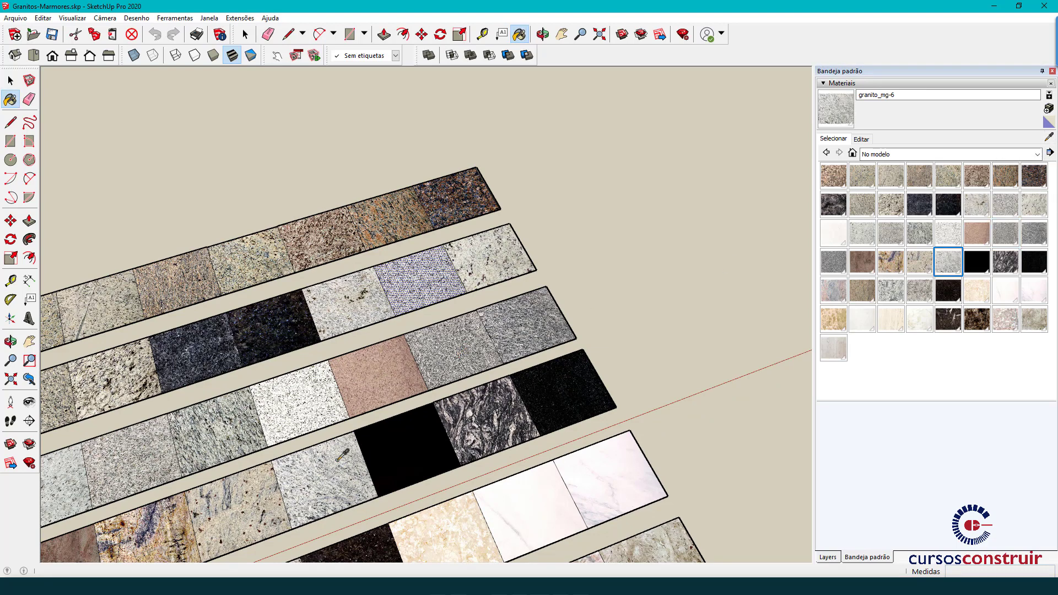
key("space")
mouse_move(319, 479)
middle_mouse_down()
mouse_move(469, 322)
mouse_move(508, 322)
middle_mouse_up()
left_click(507, 321)
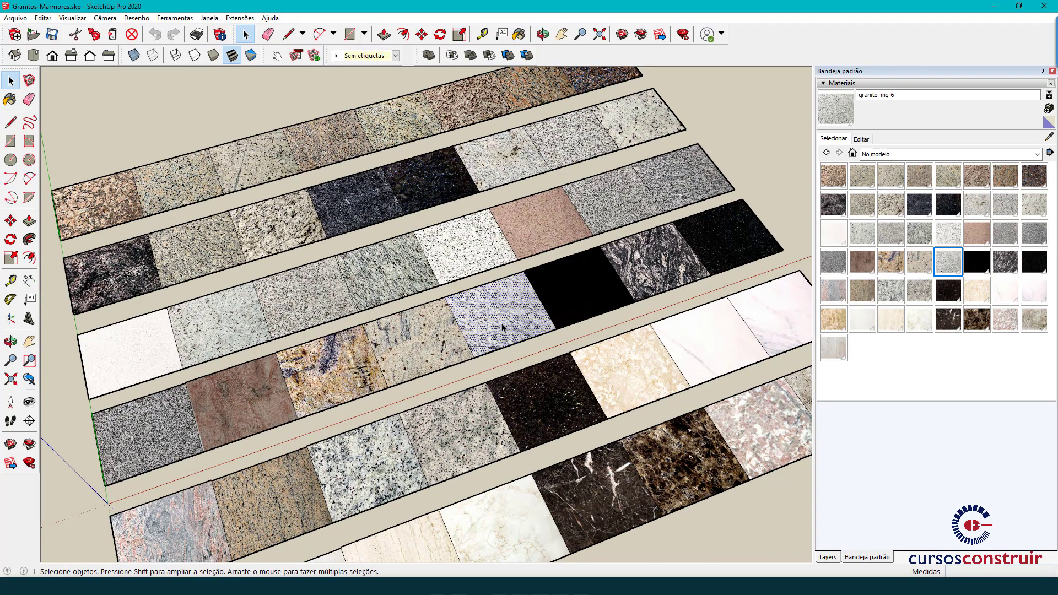
- Measure a tile edge (about 1204 mm) and switch the length units to Metros
key("t")
left_click(445, 297)
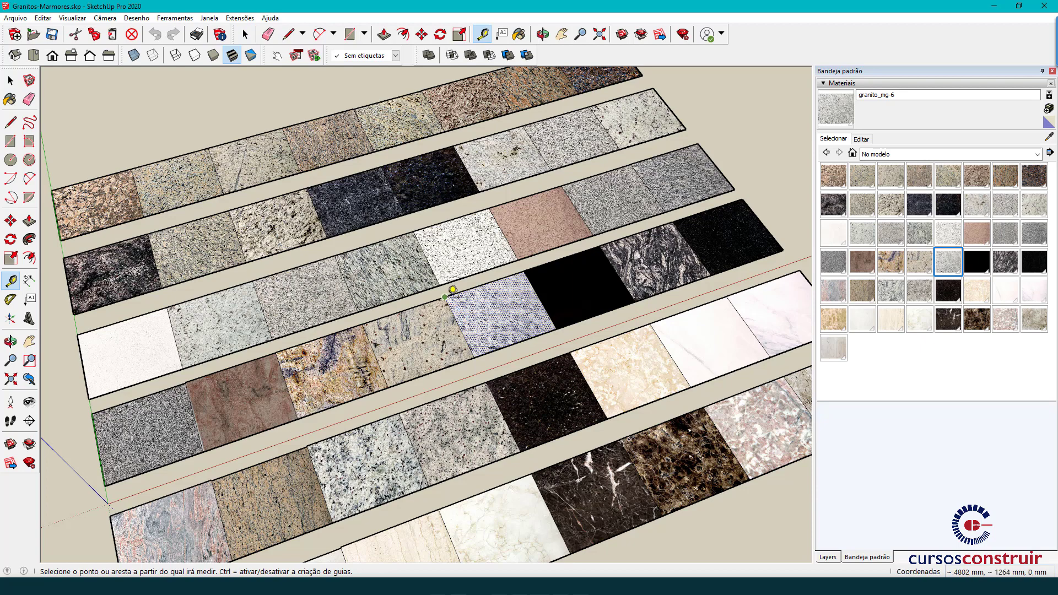
left_click(531, 265)
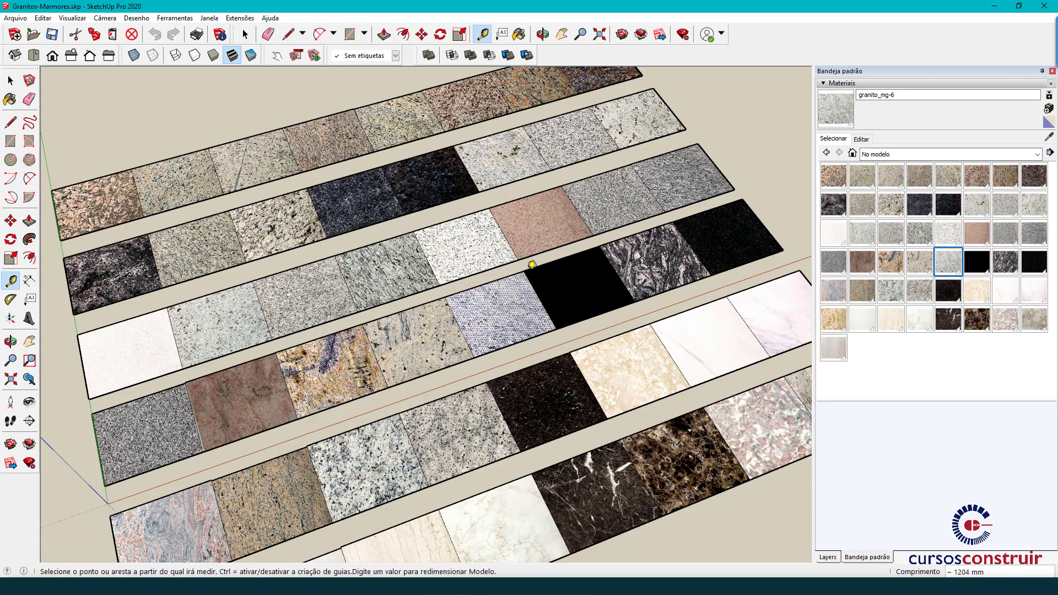
key("space")
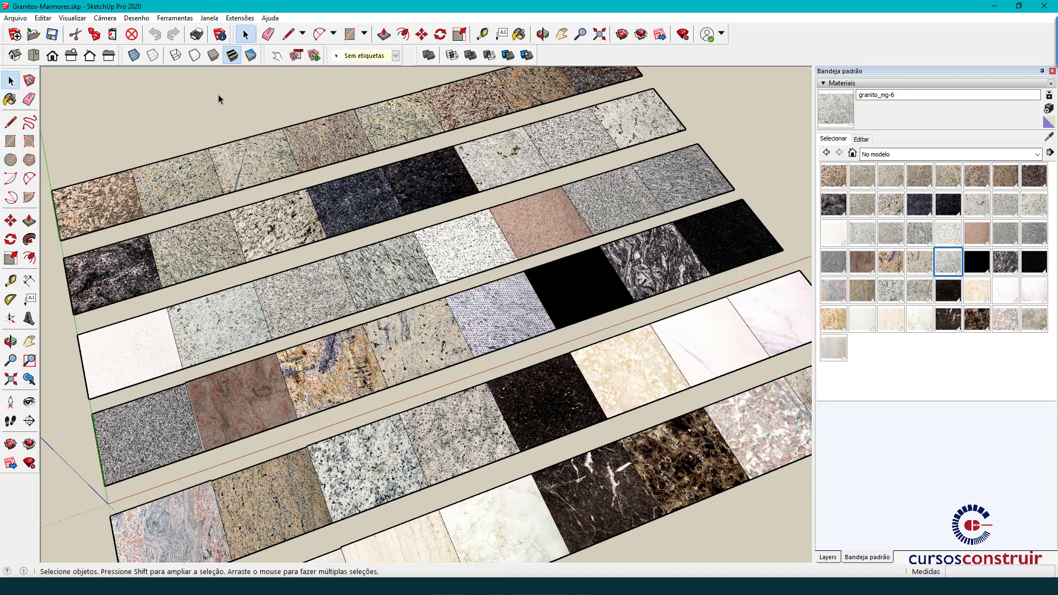
left_click(220, 34)
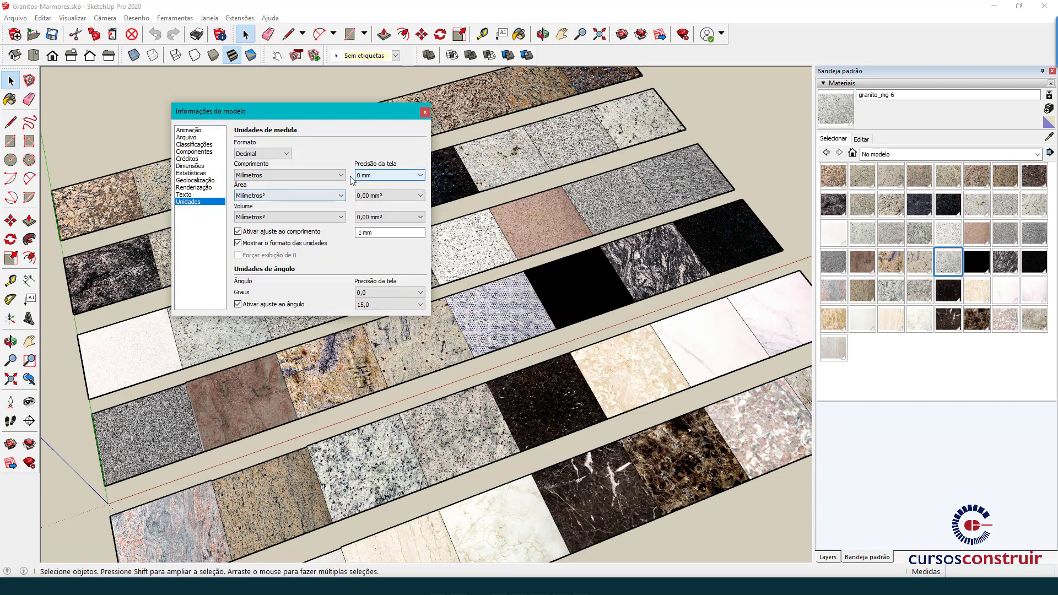
left_click(305, 174)
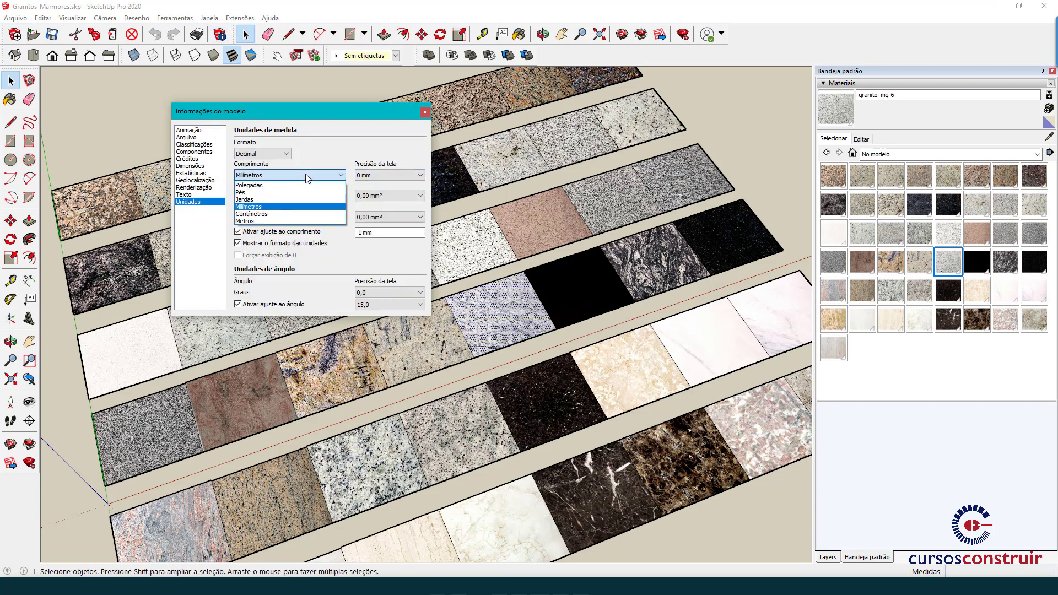
left_click(258, 221)
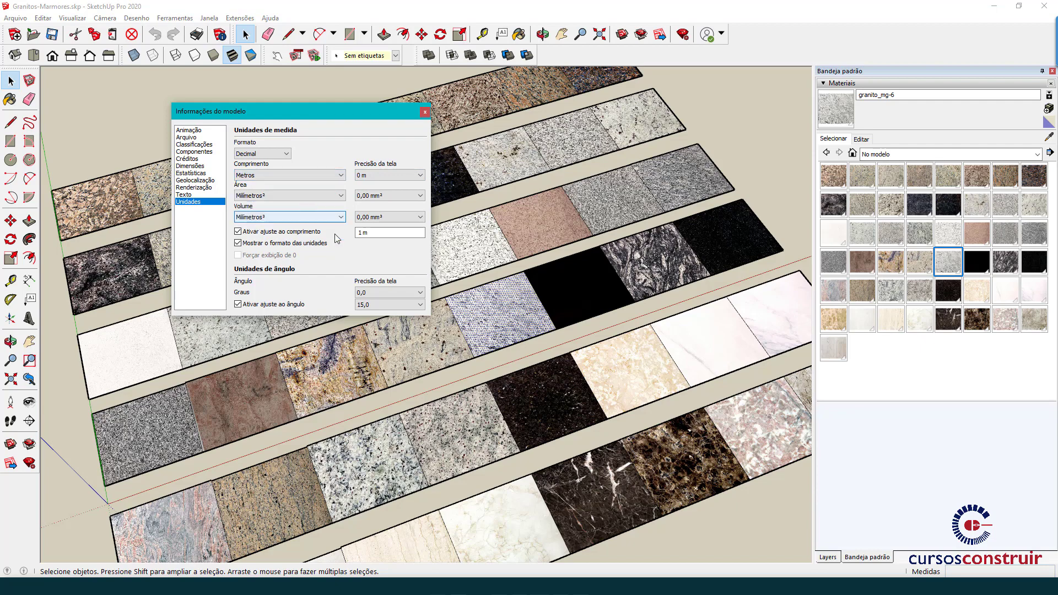
left_click(425, 112)
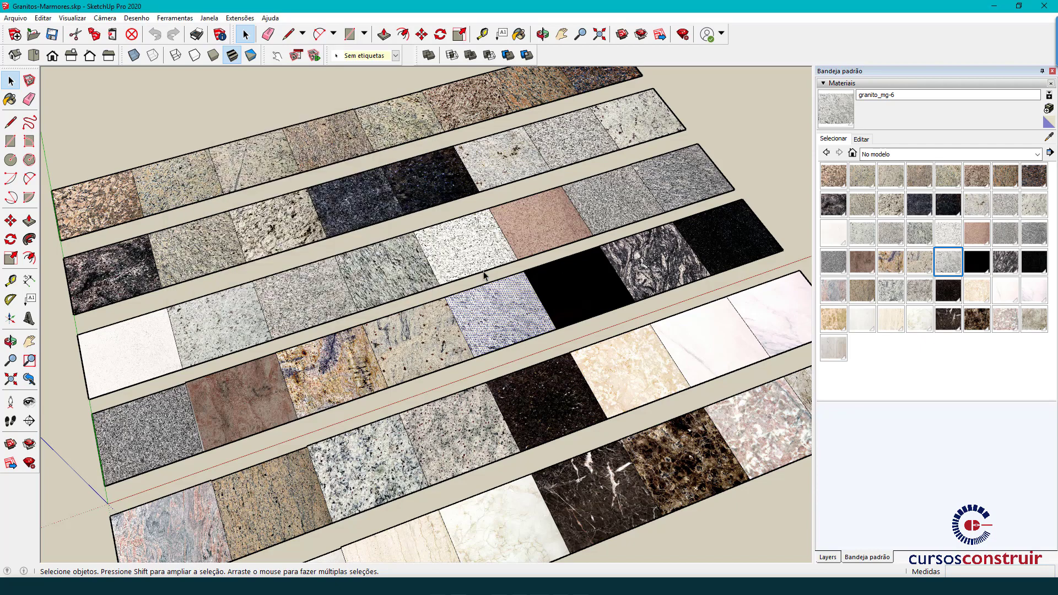
- Re-measure the tile edge at about 1 m and select the blue-grey tile with its edges
key("t")
left_click(445, 297)
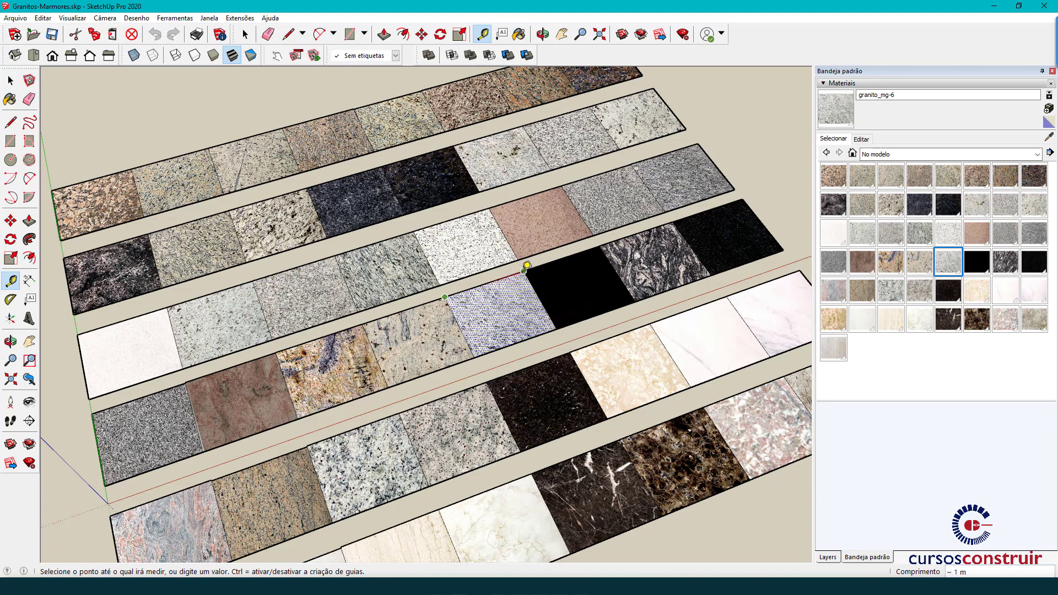
left_click(526, 265)
key("space")
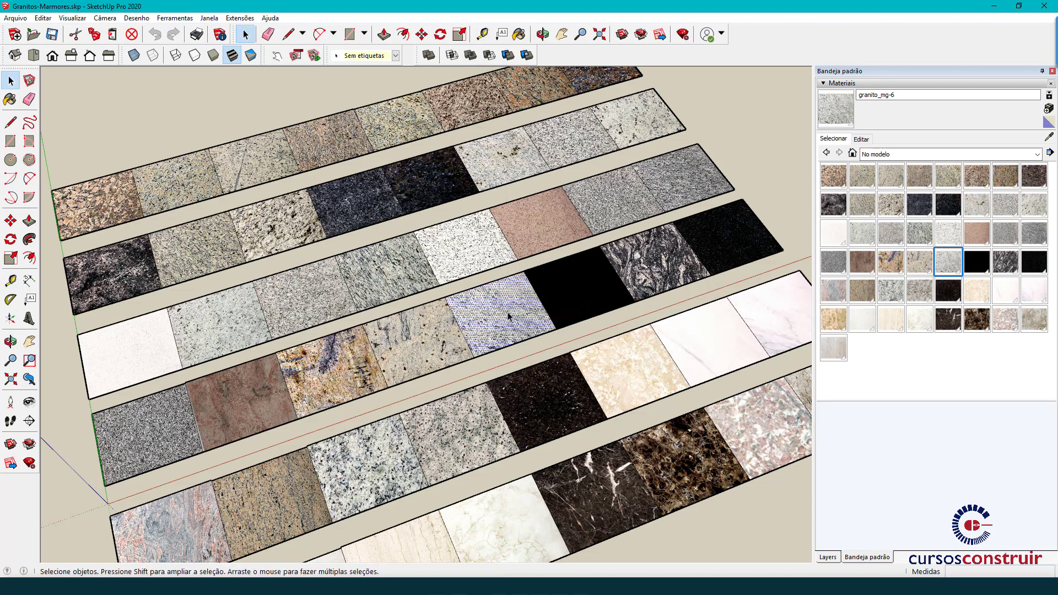
double_click(508, 317)
mouse_move(539, 586)
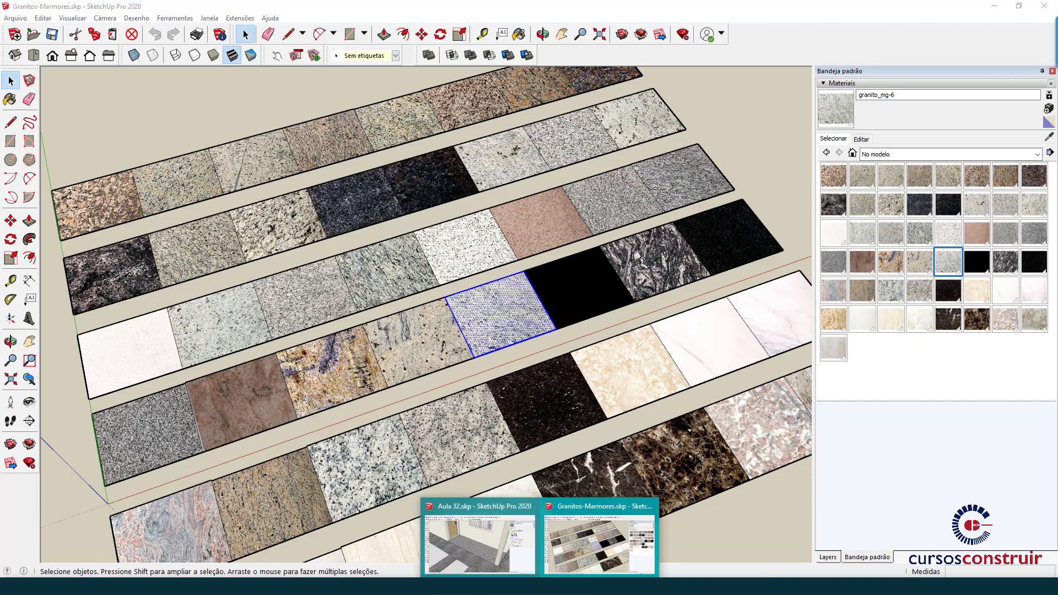
- In Aula 32.skp, paste the granite tile onto the lot and deselect it
left_click(468, 543)
scroll(403, 436, "down", 3)
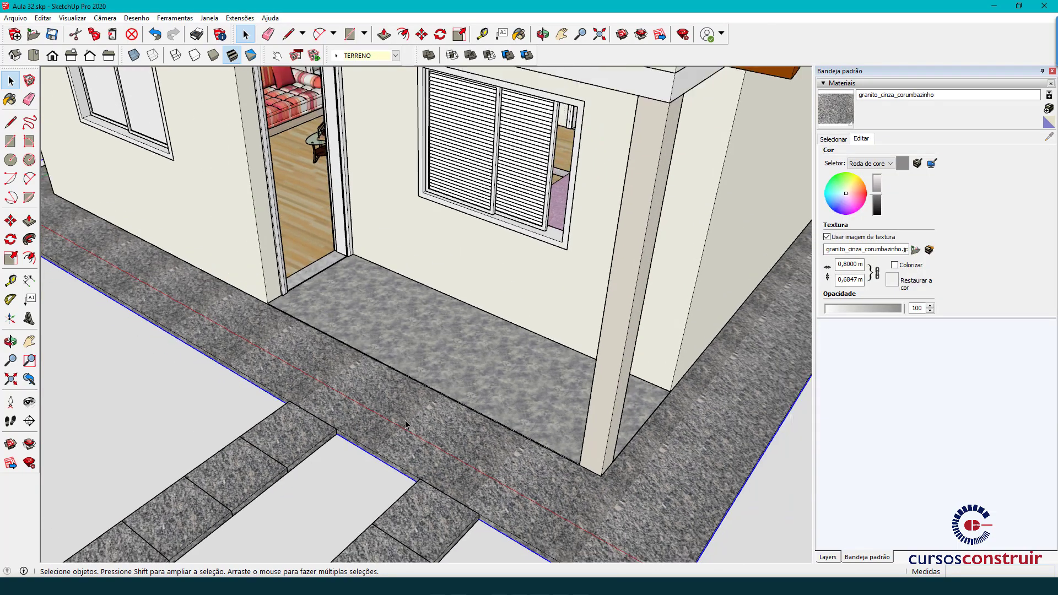
scroll(403, 437, "down", 3)
scroll(402, 436, "down", 3)
scroll(672, 432, "down", 2)
left_click(690, 403)
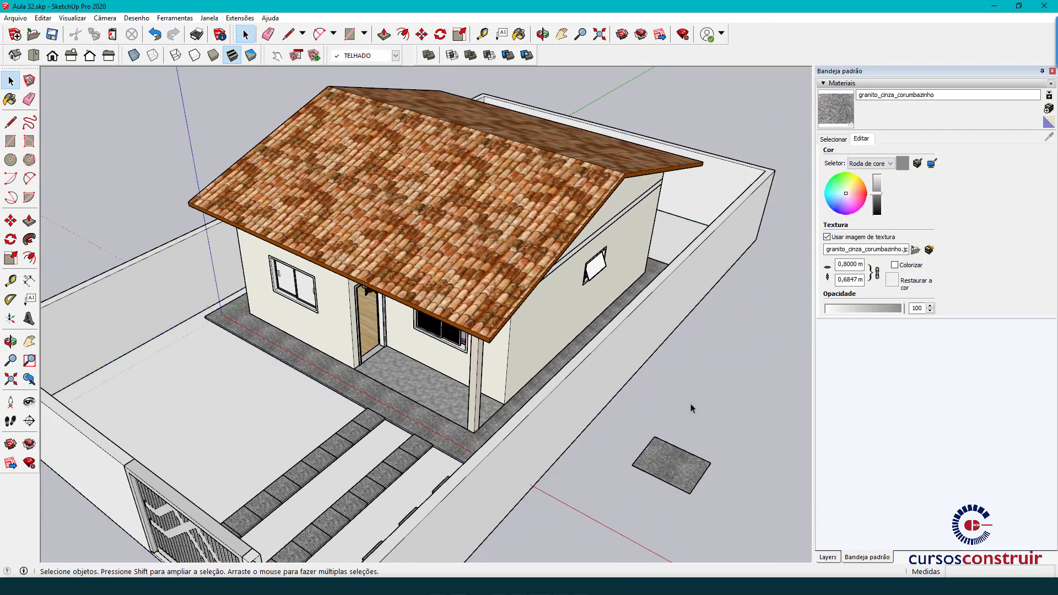
key("ctrl+v")
left_click(674, 418)
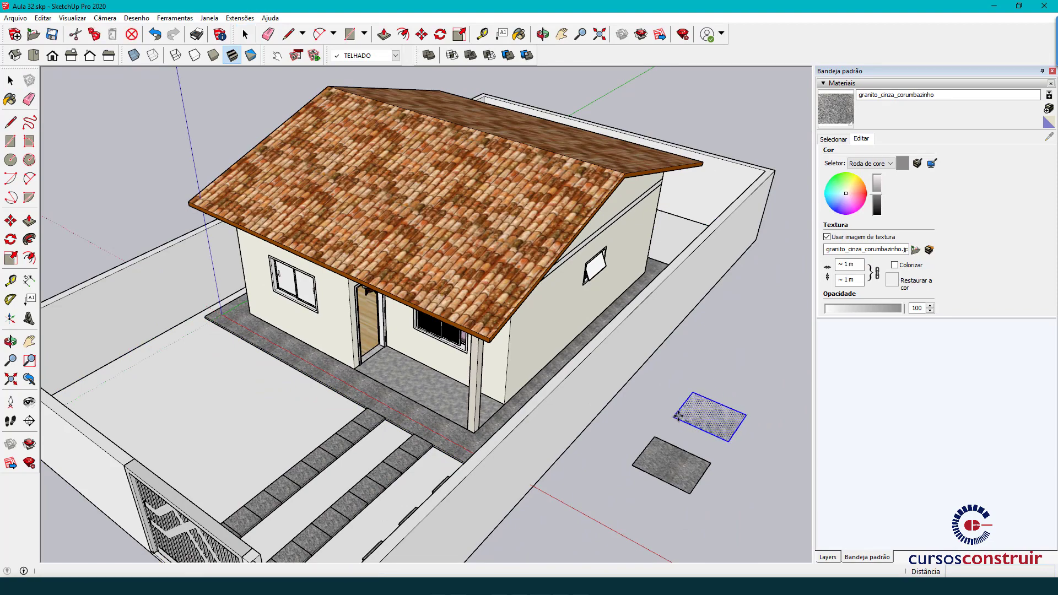
scroll(744, 452, "up", 2)
scroll(744, 452, "up", 2)
scroll(788, 350, "up", 1)
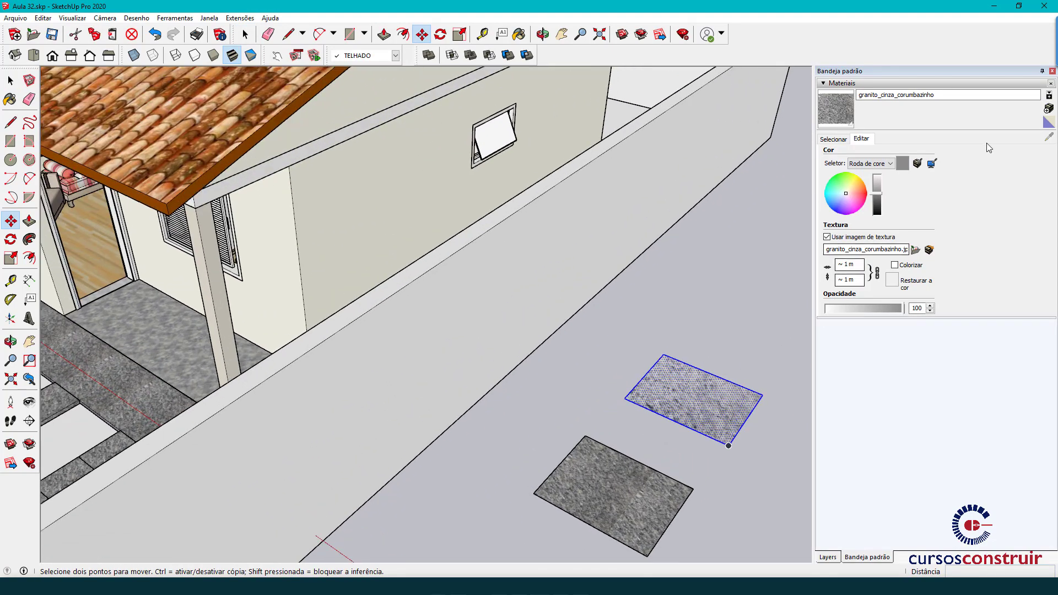
key("space")
left_click(720, 301)
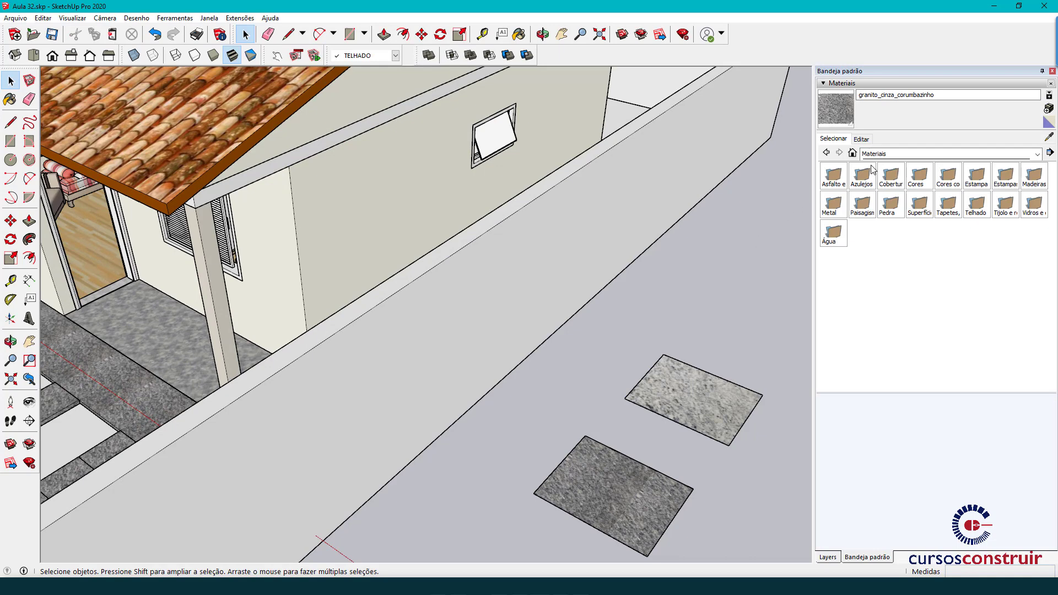
- Check the Materials tray's Editar settings and Selecionar library categories
left_click(868, 141)
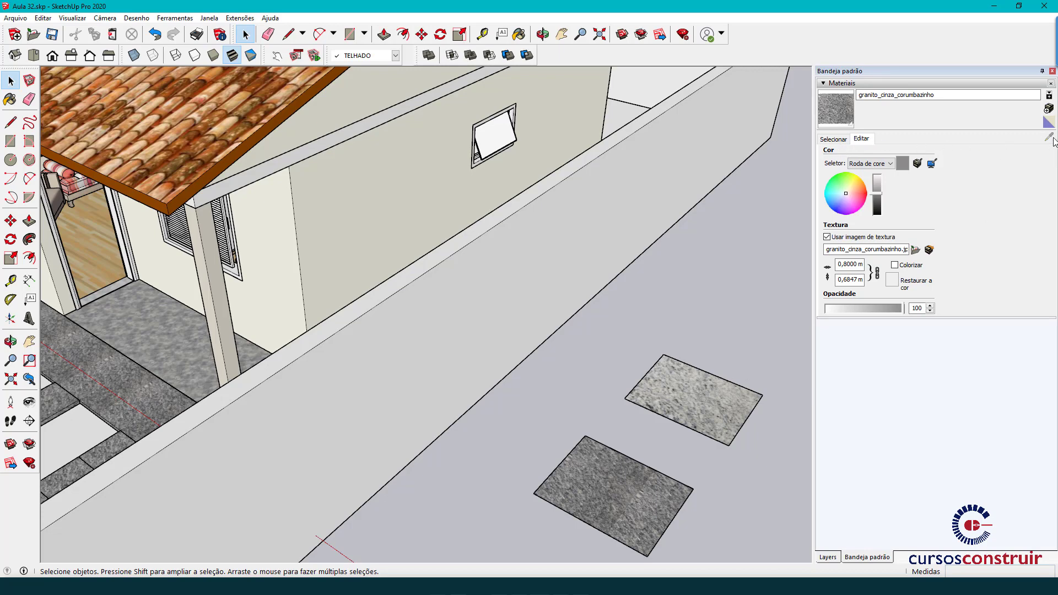
left_click(832, 141)
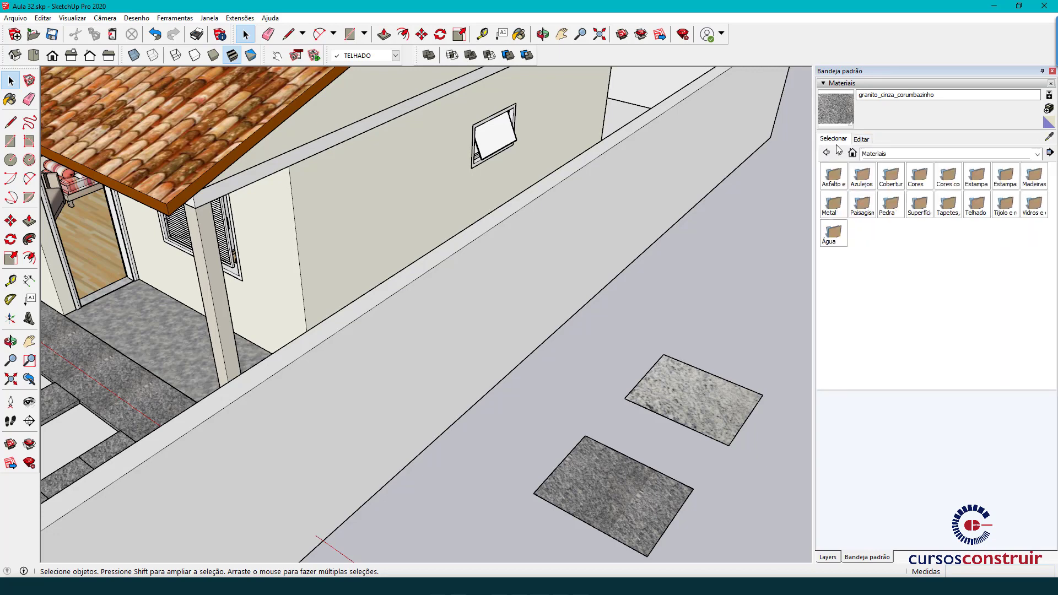
left_click(1038, 154)
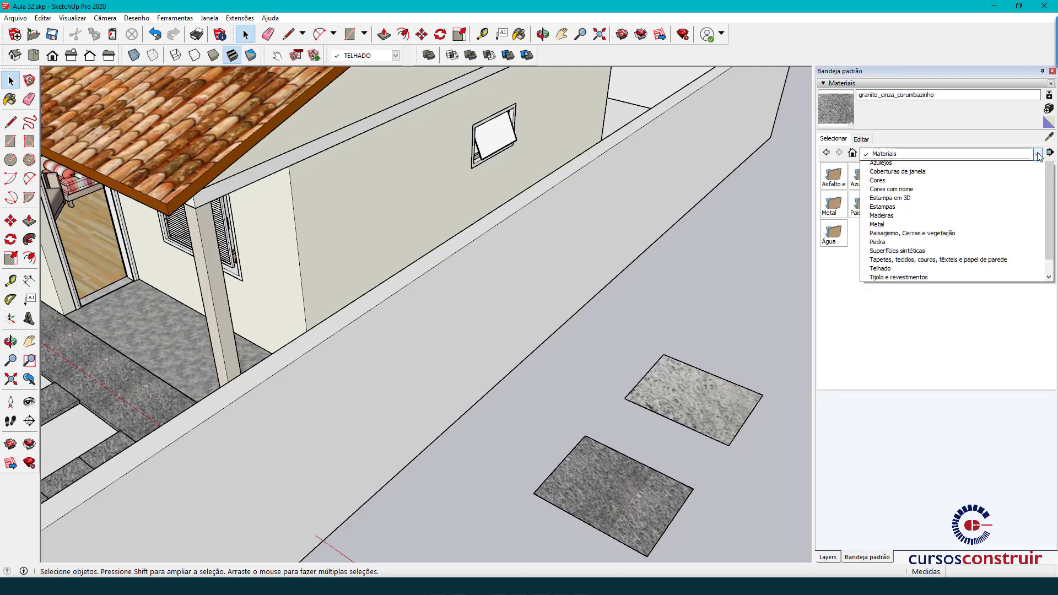
left_click(1037, 155)
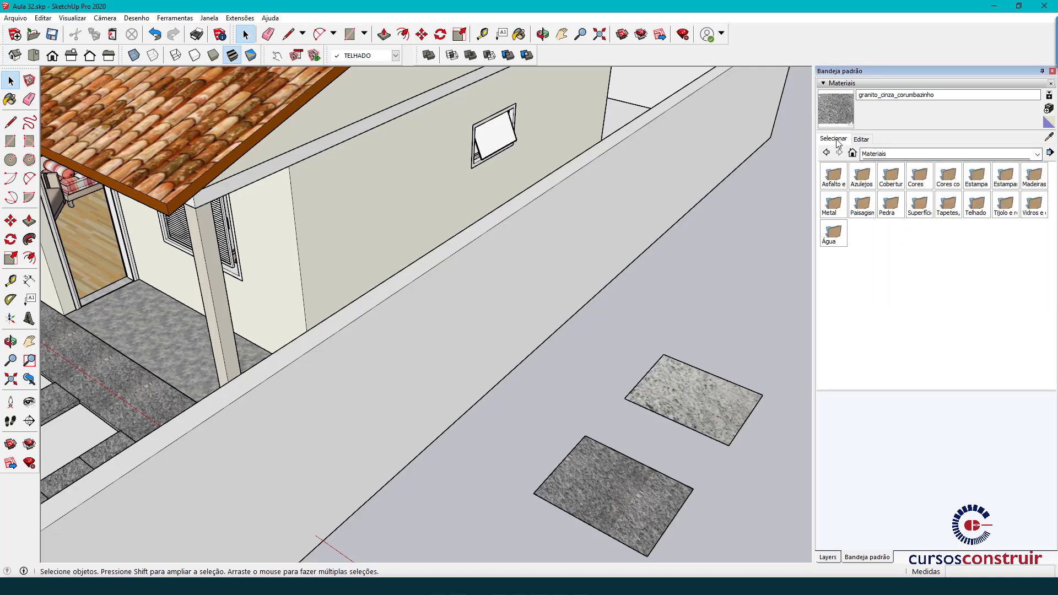
- Sample granito_mg-6 from the pasted tile and paint the porch floor group with it
left_click(1049, 136)
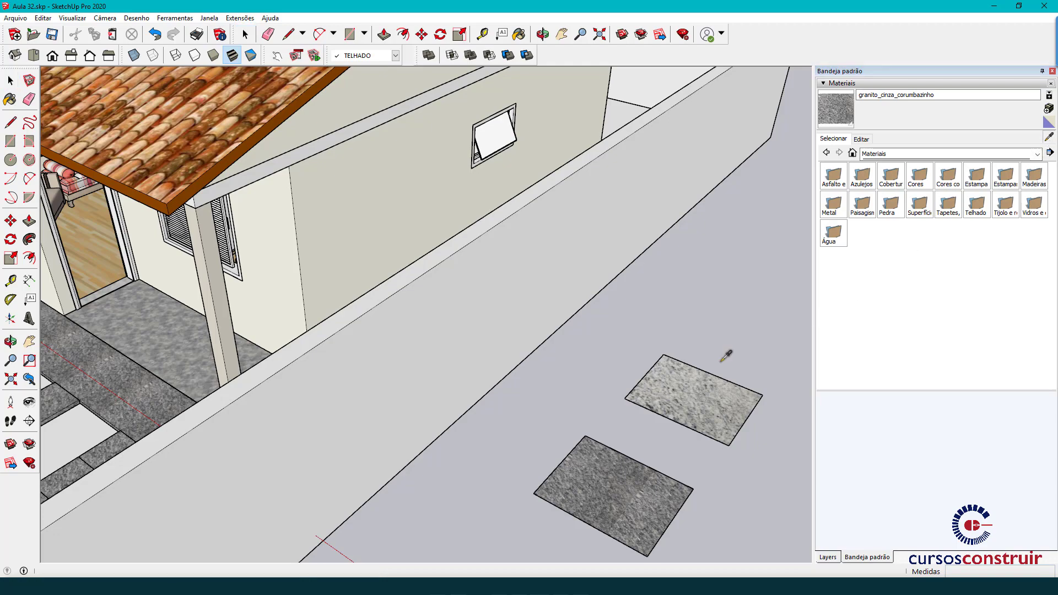
left_click(700, 389)
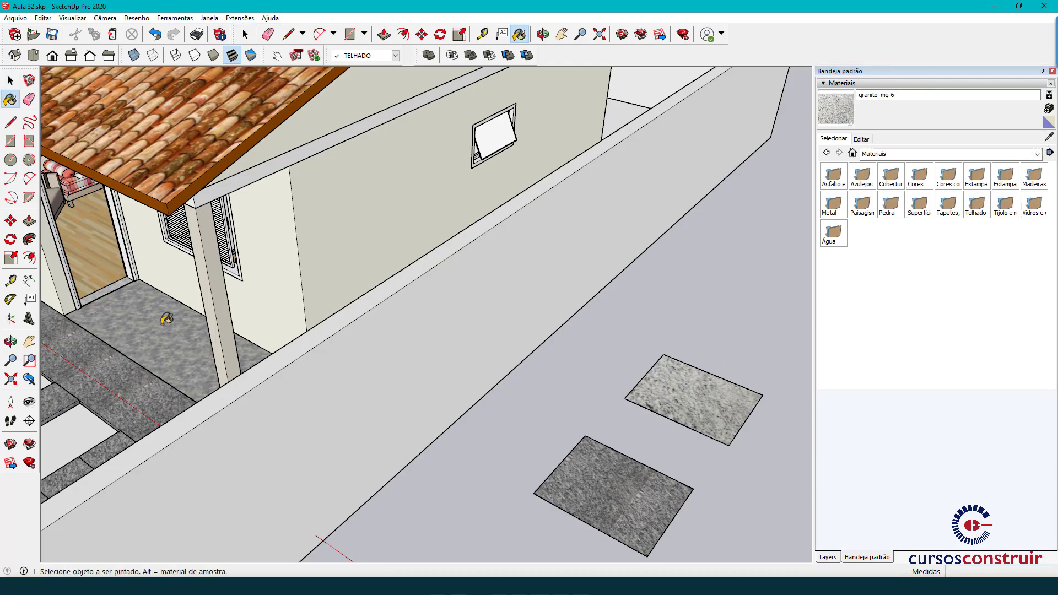
key("space")
mouse_move(169, 348)
middle_mouse_down()
mouse_move(278, 375)
mouse_move(250, 324)
middle_mouse_up()
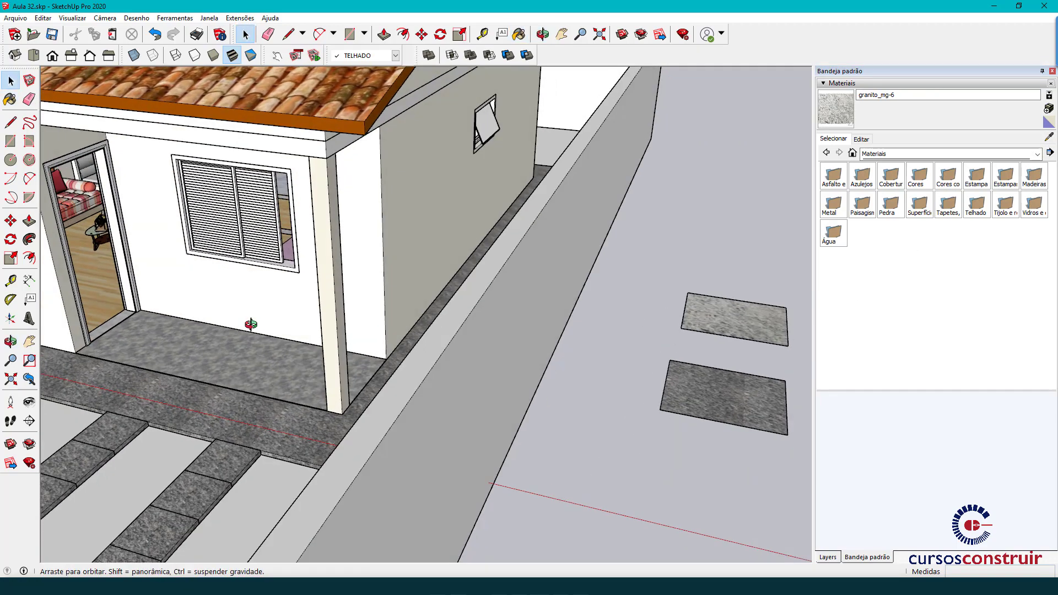
double_click(244, 362)
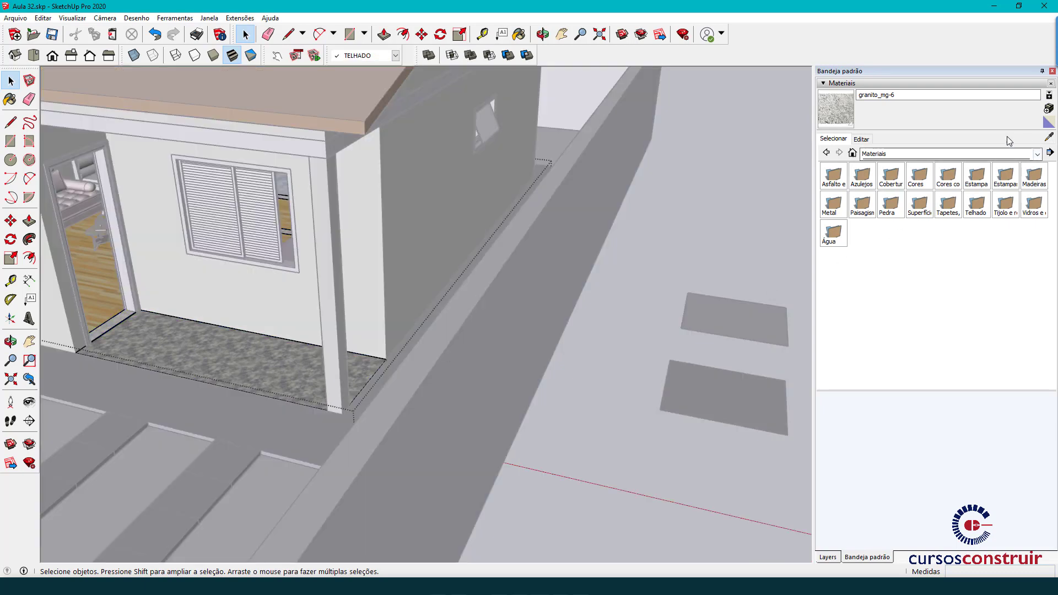
left_click(835, 109)
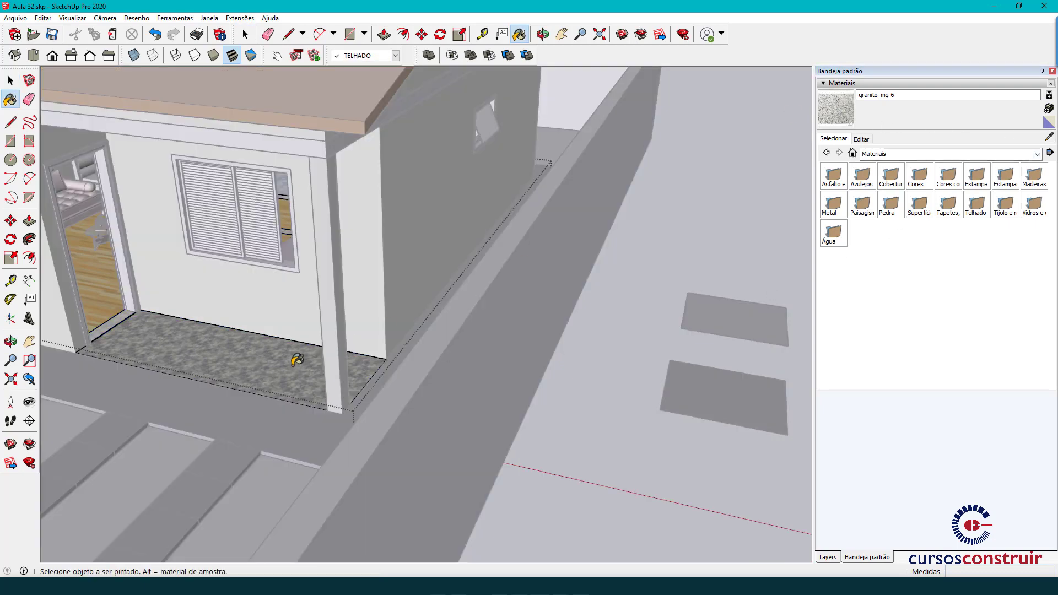
left_click(279, 365)
key("space")
- Resize the granito_mg-6 texture to 1,0000 × 0,8558 m in the Editar tab
scroll(256, 372, "up", 2)
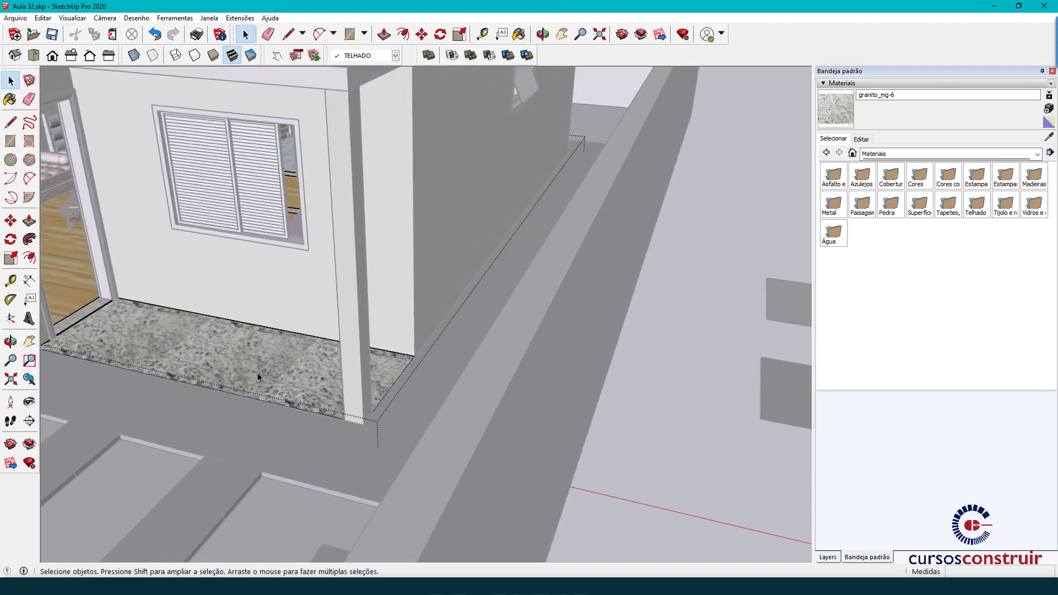
scroll(259, 373, "up", 2)
middle_click_drag(261, 374, 314, 374)
left_click(861, 139)
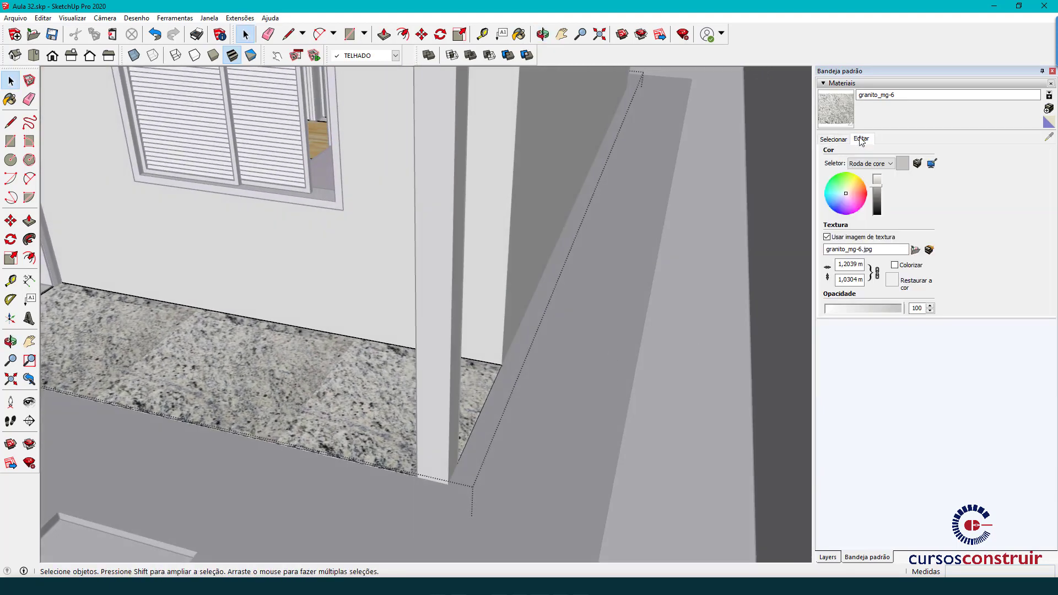
left_click(850, 264)
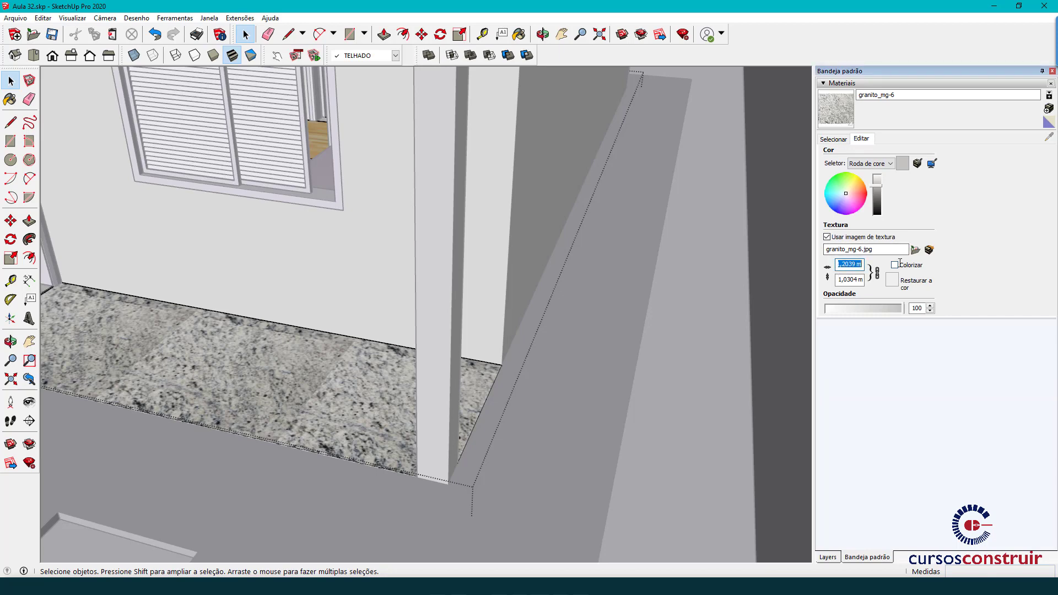
type("18")
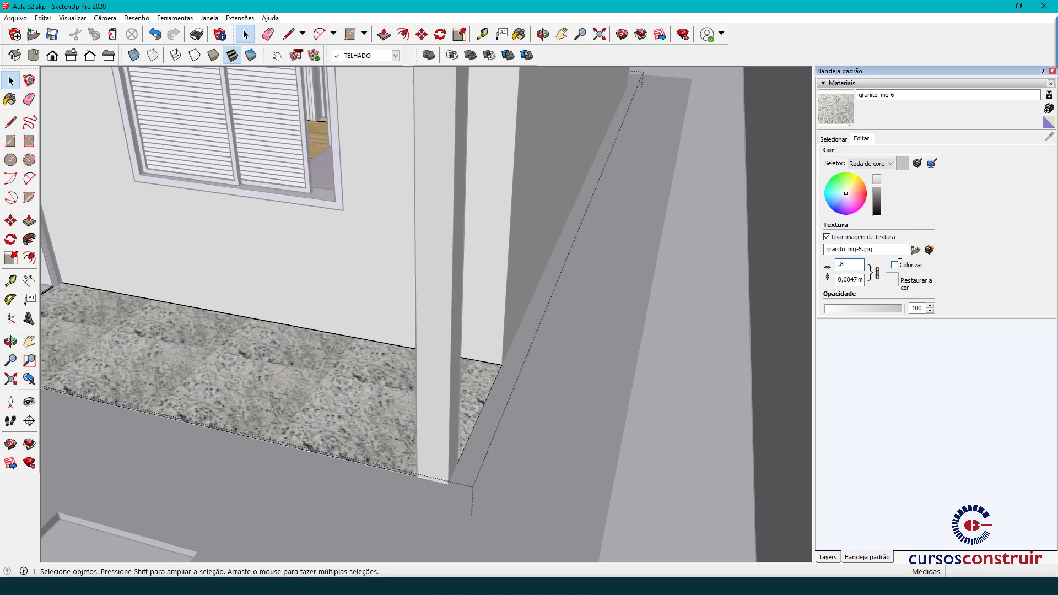
type("1")
key("Return")
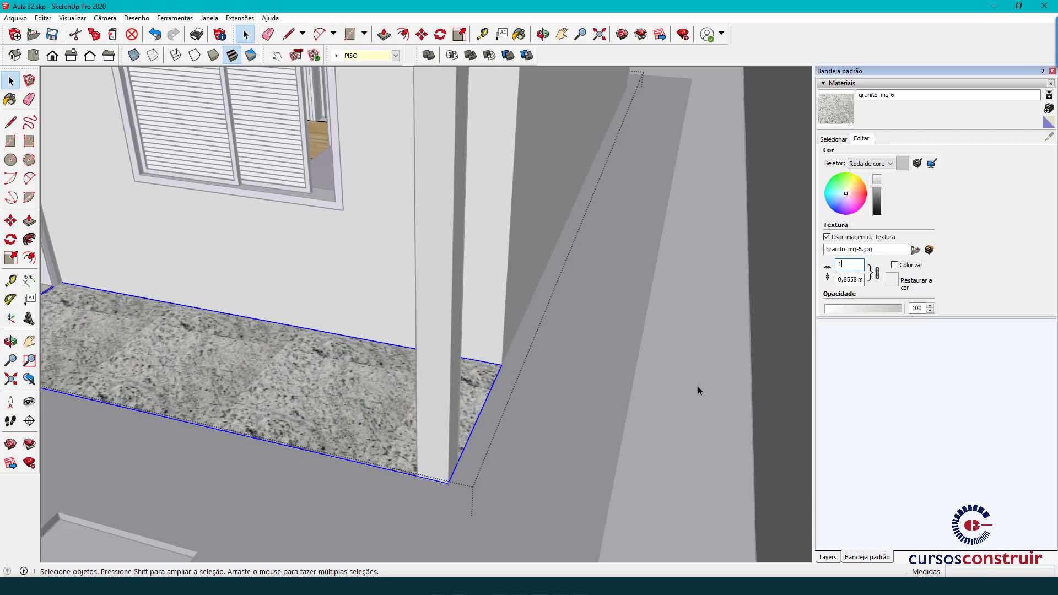
scroll(622, 328, "down", 3)
scroll(617, 325, "down", 2)
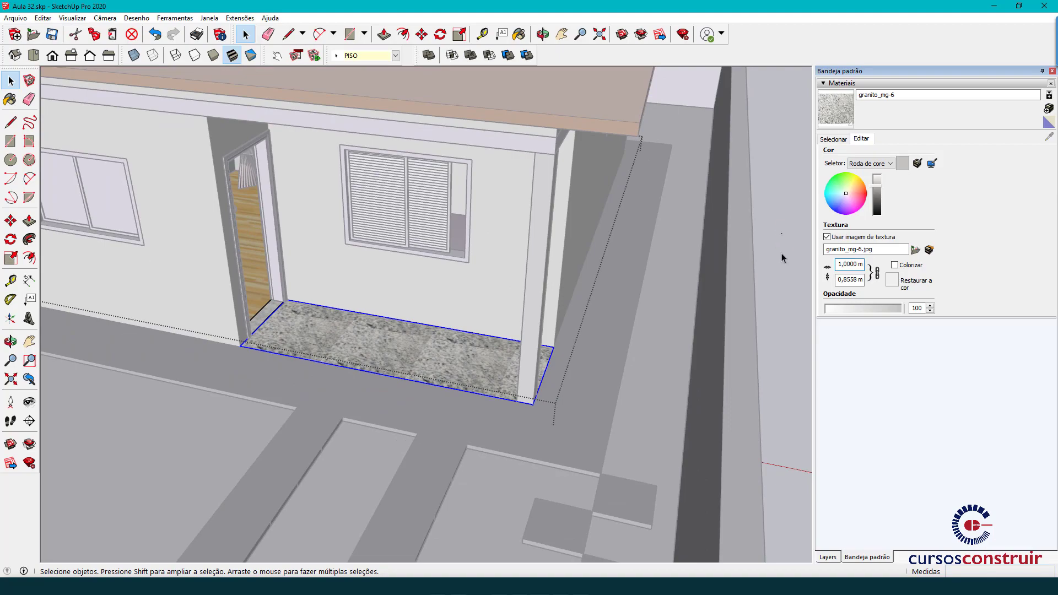
- Exit the floor group and orbit and zoom to view the whole lot from above
left_click(754, 293)
scroll(512, 347, "down", 1)
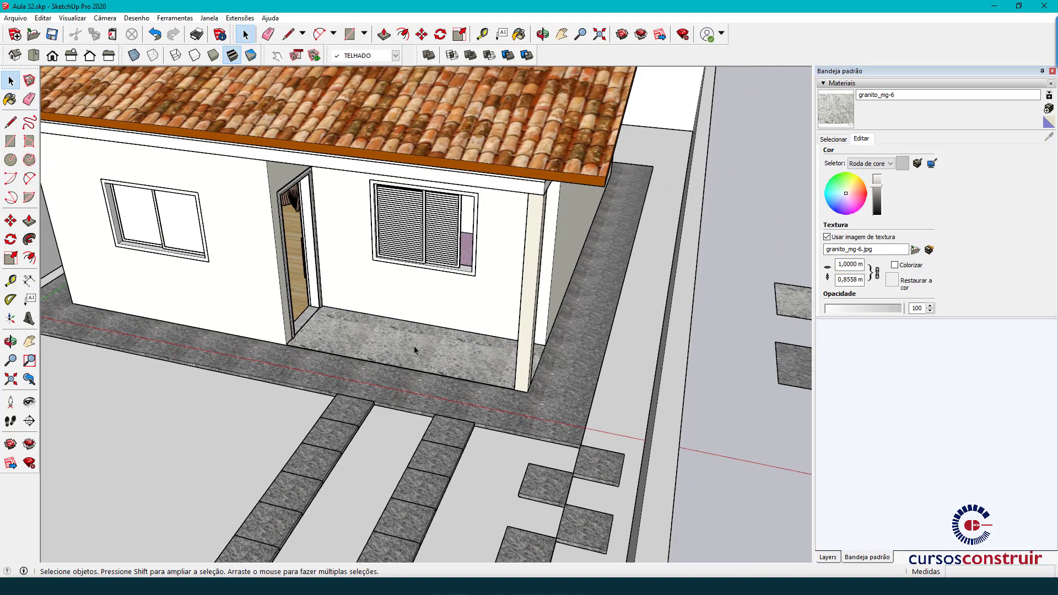
mouse_move(414, 350)
middle_mouse_down()
mouse_move(245, 340)
mouse_move(397, 326)
mouse_move(564, 385)
middle_mouse_up()
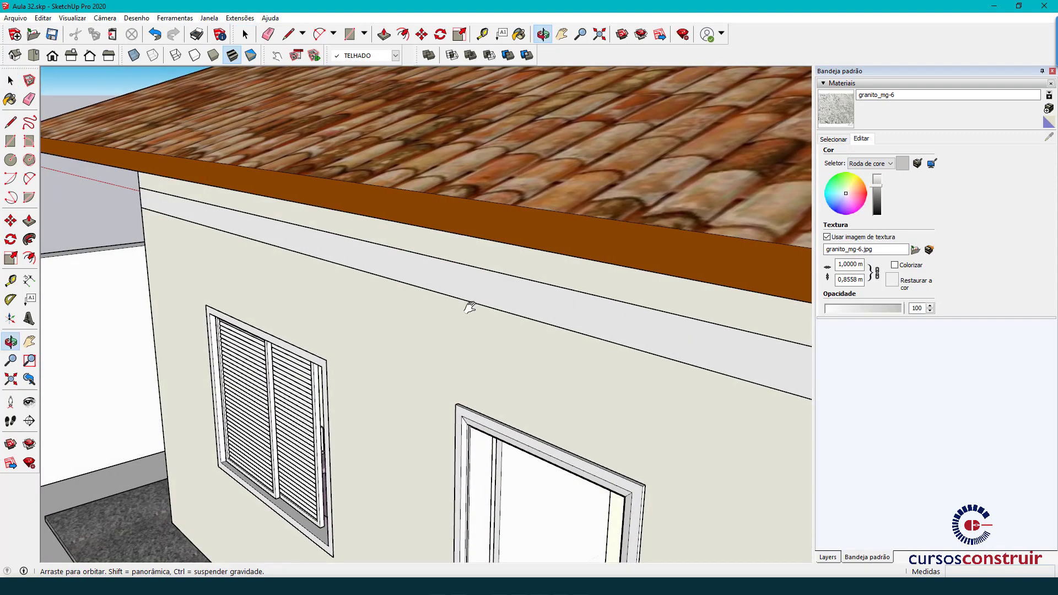
middle_click_drag(468, 307, 463, 394)
key("space")
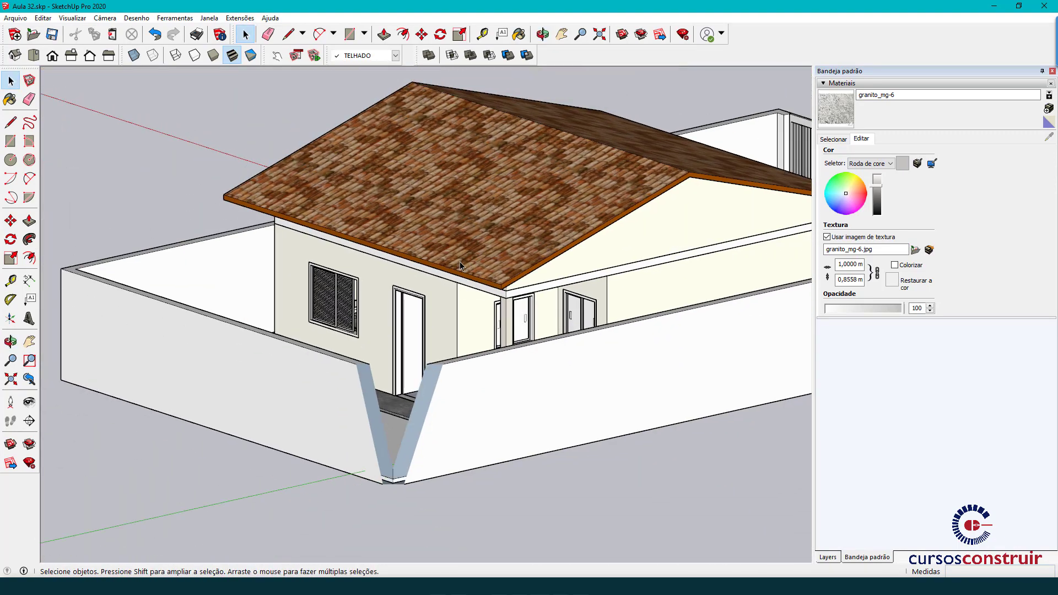
scroll(459, 261, "down", 5)
middle_click_drag(420, 381, 421, 412)
scroll(421, 412, "up", 2)
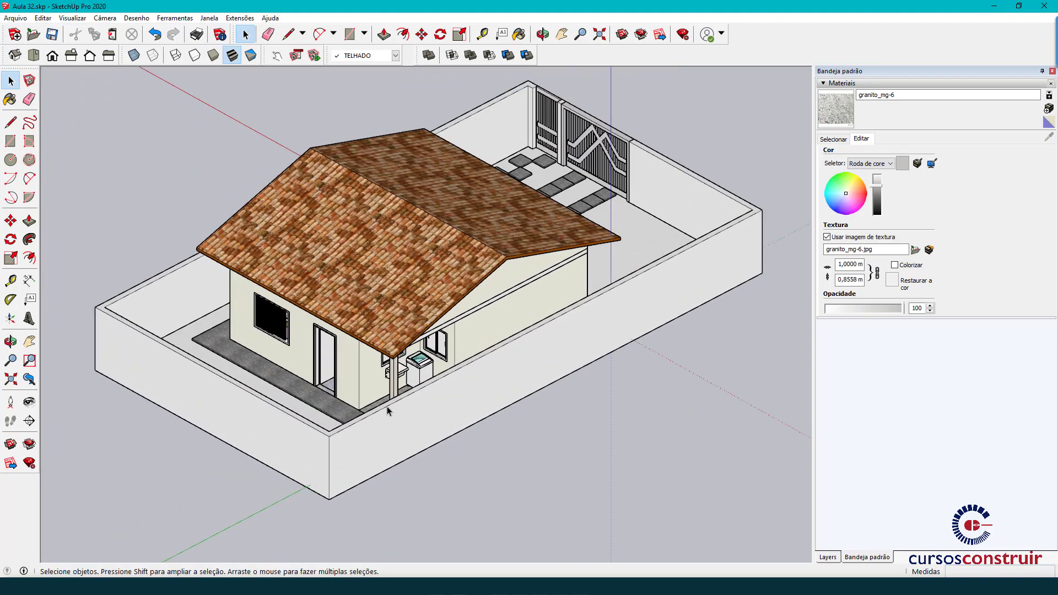
scroll(387, 405, "up", 2)
scroll(405, 424, "up", 2)
scroll(397, 411, "up", 2)
scroll(397, 411, "up", 3)
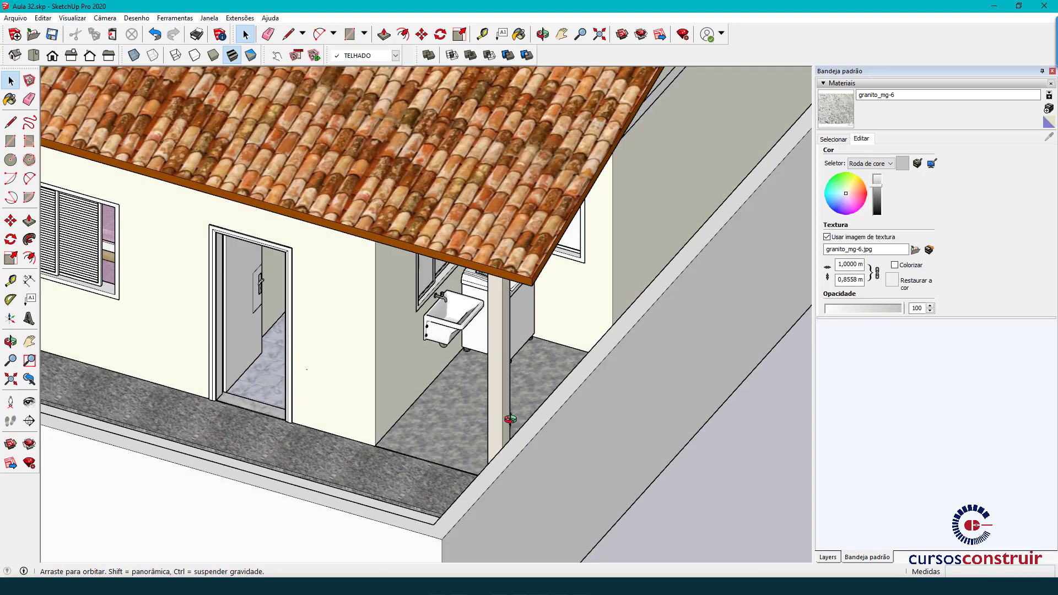
scroll(482, 428, "up", 2)
scroll(482, 429, "up", 2)
- Paint the laundry porch floor group with the light granite, then orbit up to the roof
key("b")
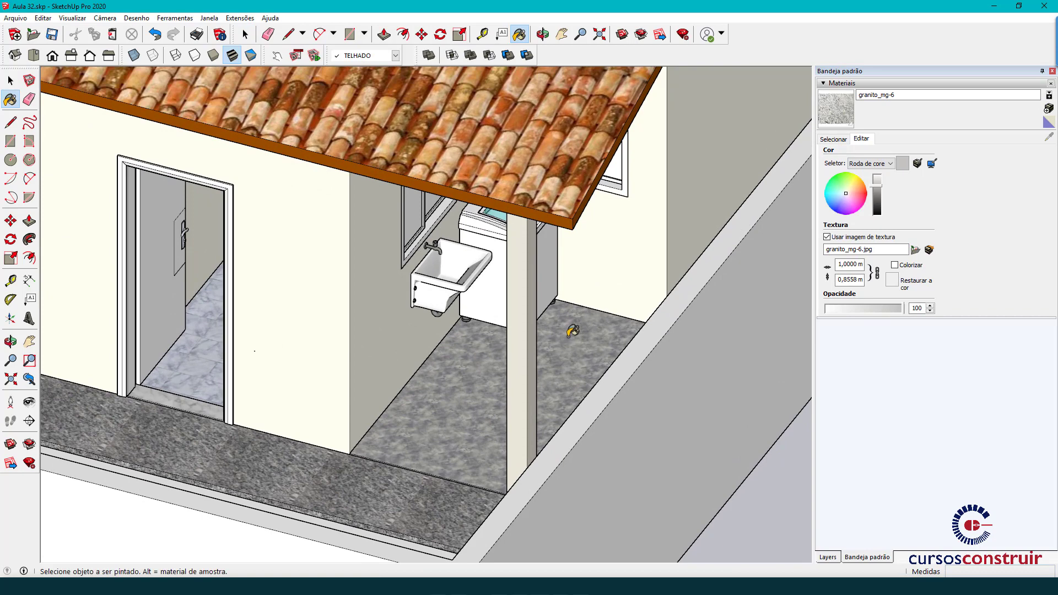
key("space")
double_click(570, 348)
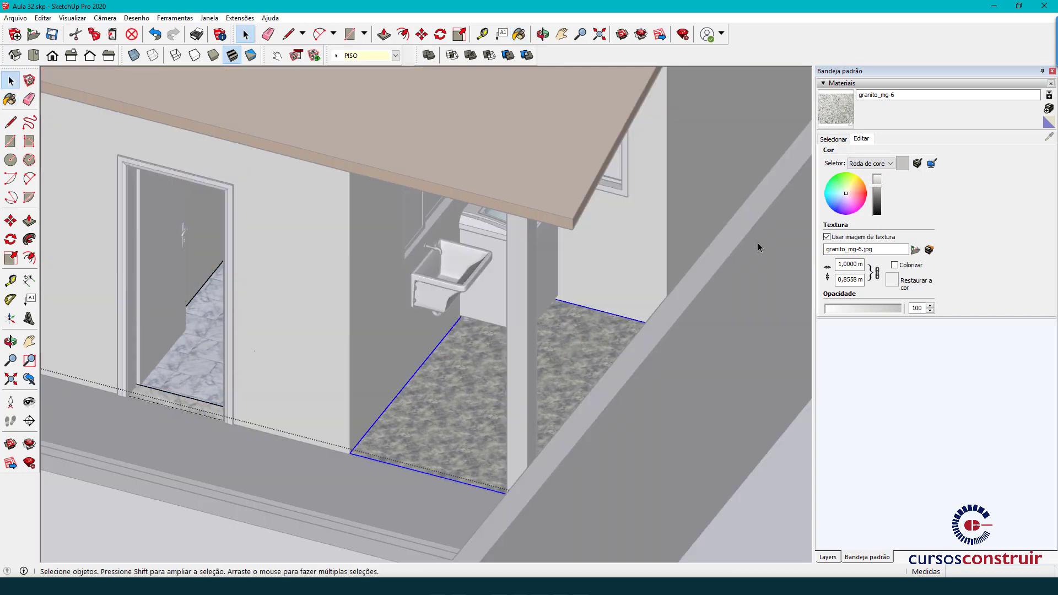
key("b")
left_click(579, 337)
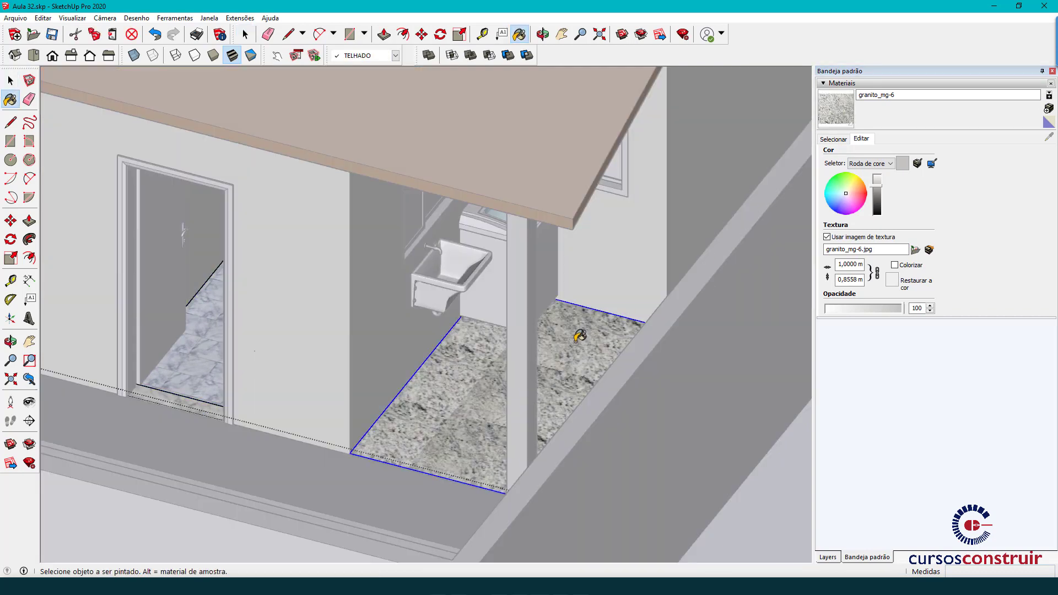
key("space")
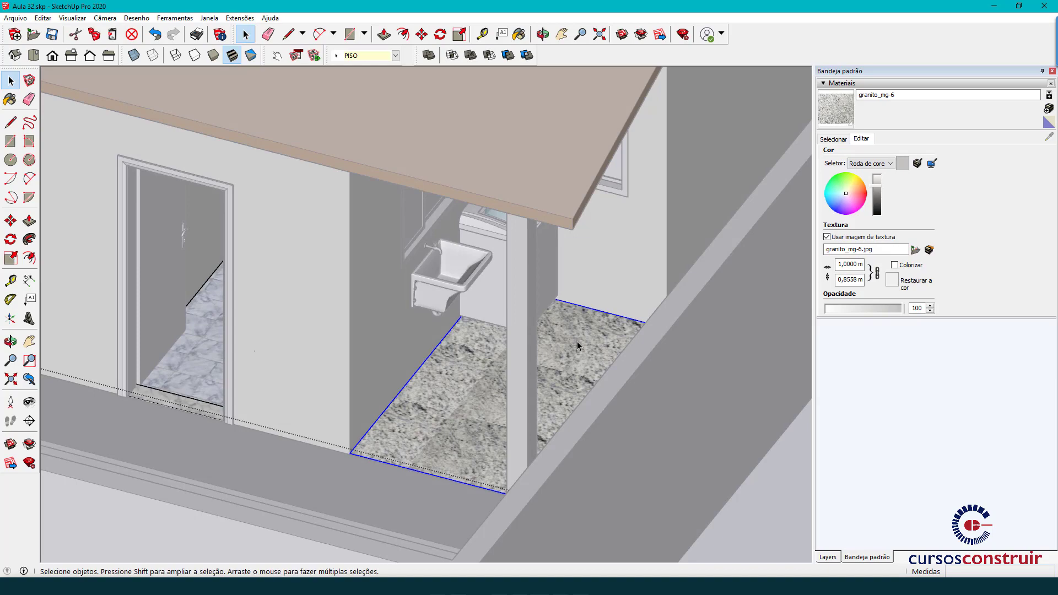
scroll(577, 341, "down", 3)
mouse_move(733, 424)
middle_mouse_down()
mouse_move(561, 514)
mouse_move(630, 369)
mouse_move(377, 364)
mouse_move(515, 408)
mouse_move(477, 441)
mouse_move(441, 224)
middle_mouse_up()
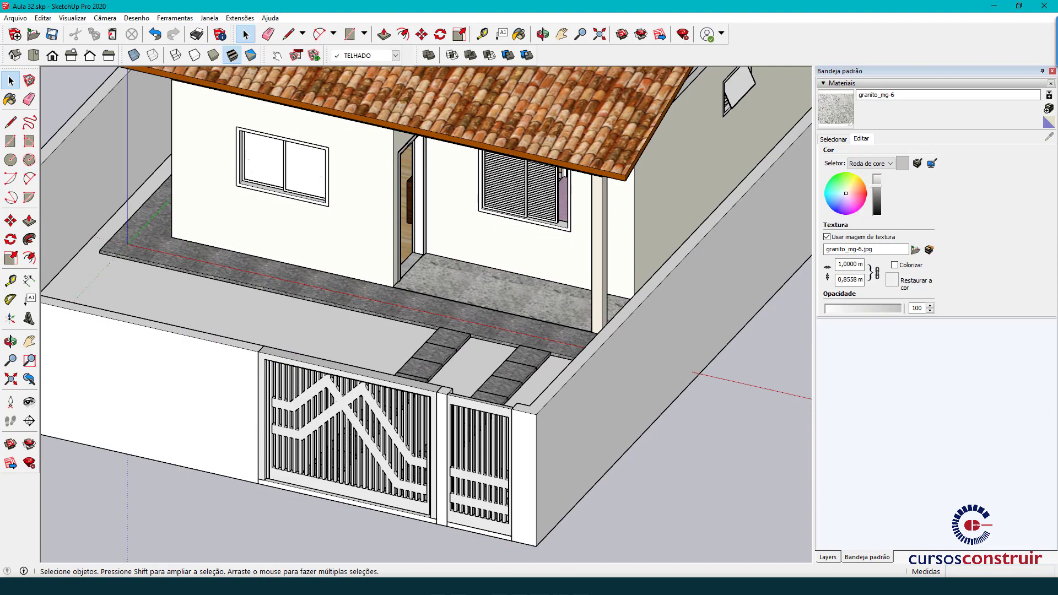
- From Granitos-Marmores.skp, open the Muros+velhos.skp brick sample file
left_click(574, 537)
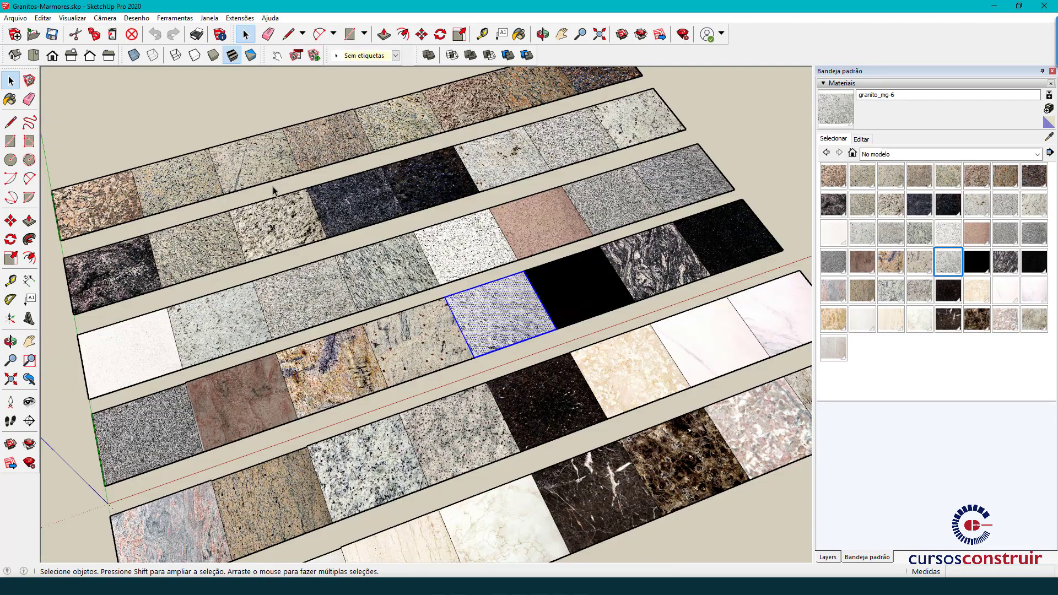
left_click(33, 34)
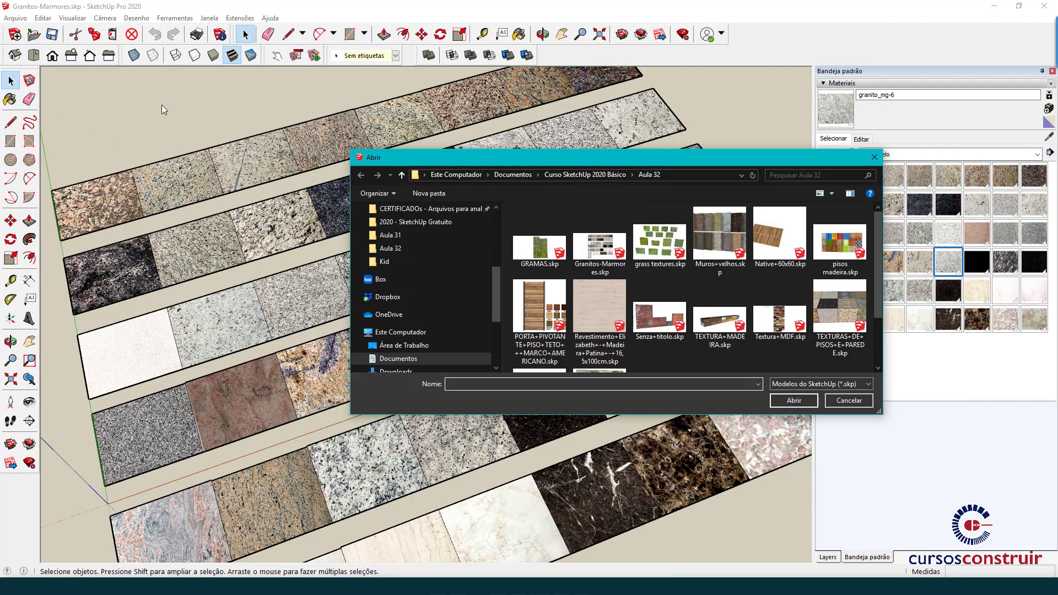
left_click(722, 218)
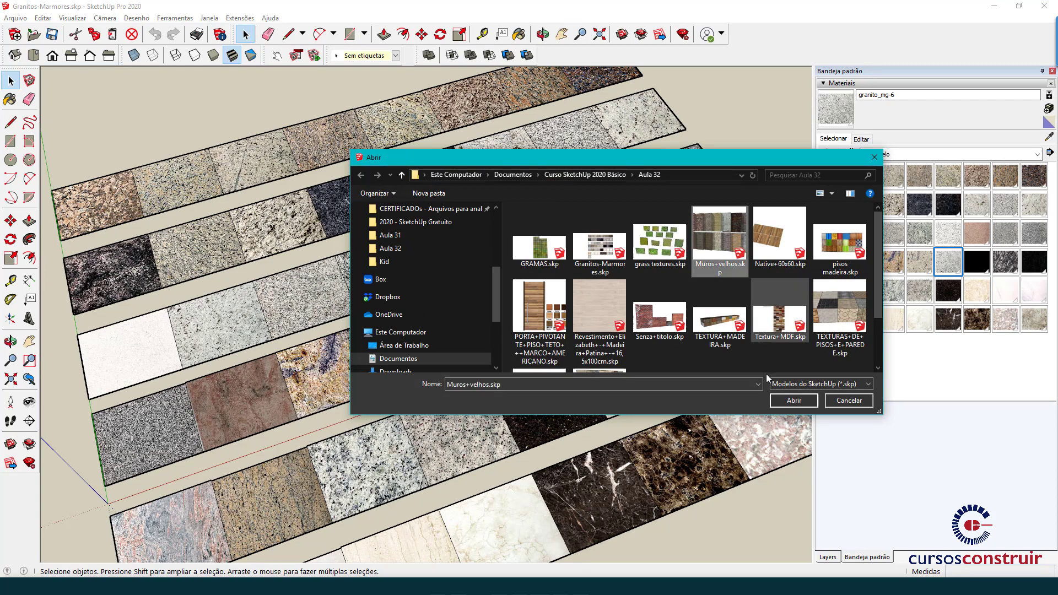
left_click(794, 400)
- Discard the granite file's changes and check the brick file's units in Model Info
left_click(550, 318)
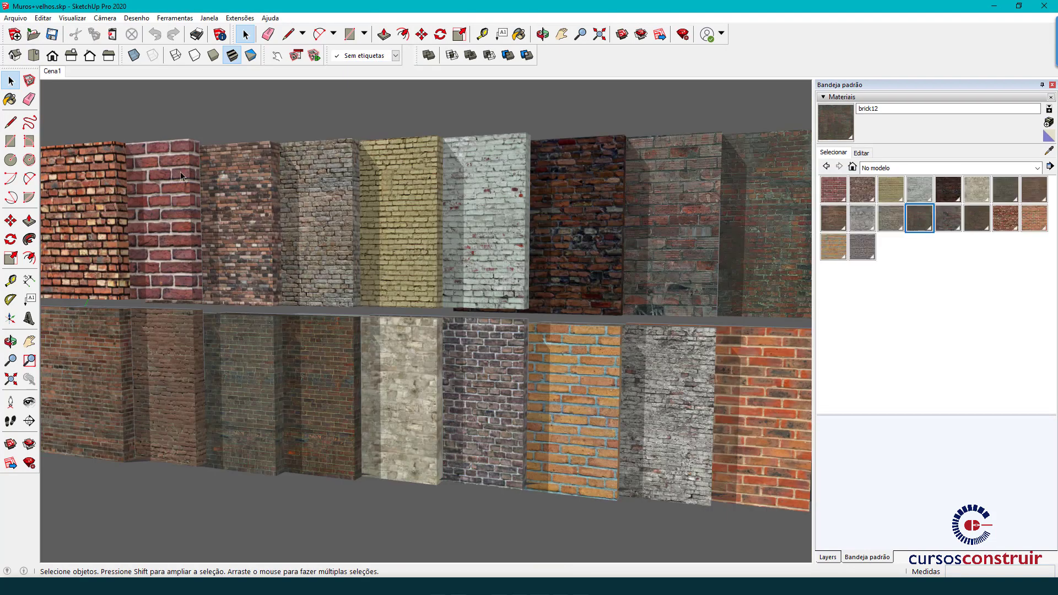
left_click(222, 36)
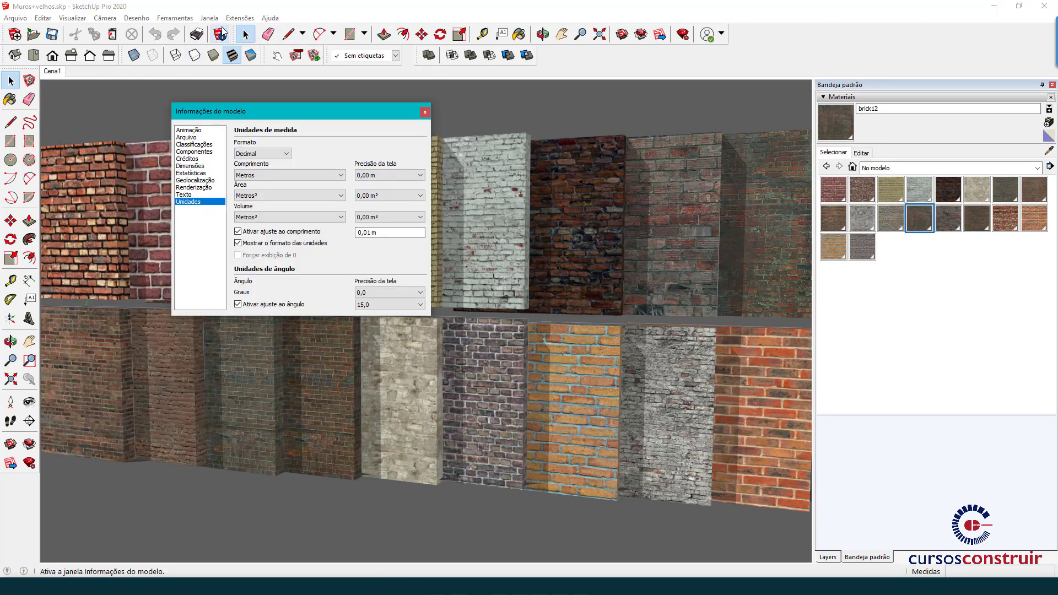
left_click(424, 112)
- Orbit to the brick walls, select the orange brick panel to copy, and return to Aula 32
scroll(473, 193, "down", 3)
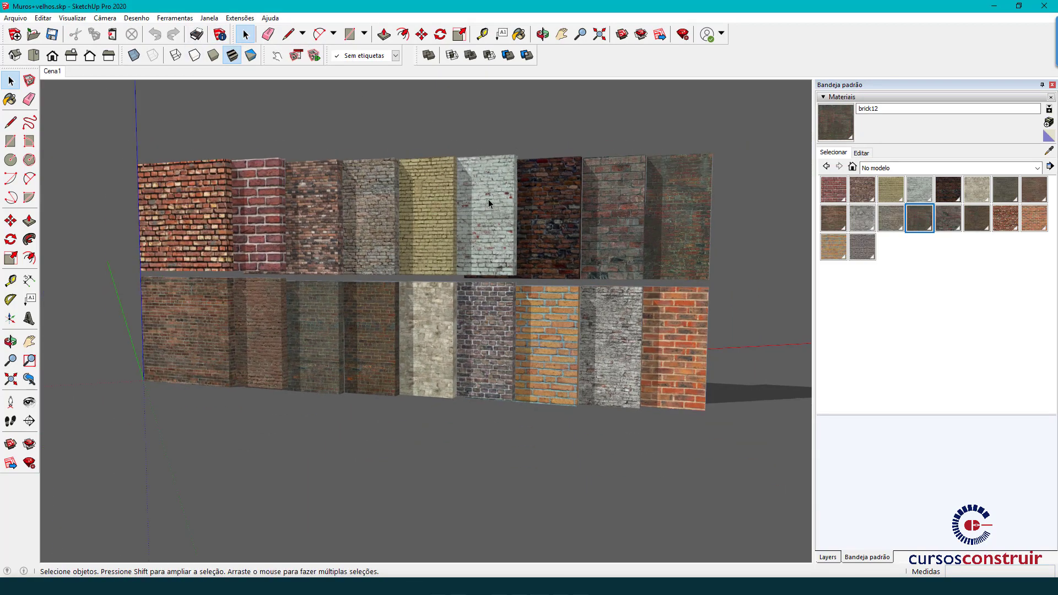
middle_click_drag(488, 201, 502, 314)
scroll(501, 313, "up", 3)
scroll(476, 215, "down", 1)
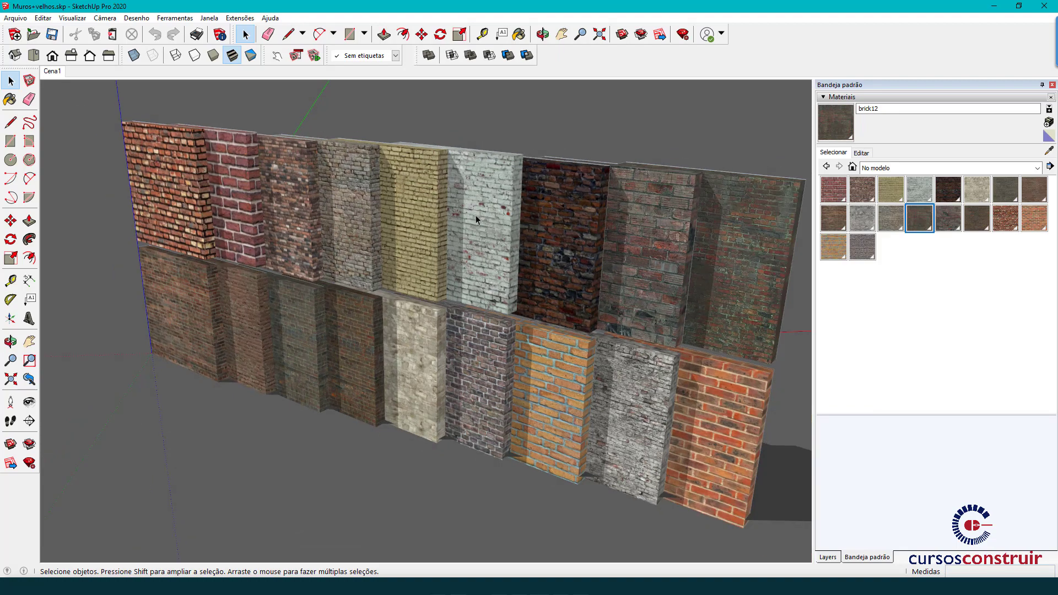
mouse_move(358, 275)
middle_mouse_down()
mouse_move(354, 235)
mouse_move(429, 295)
middle_mouse_up()
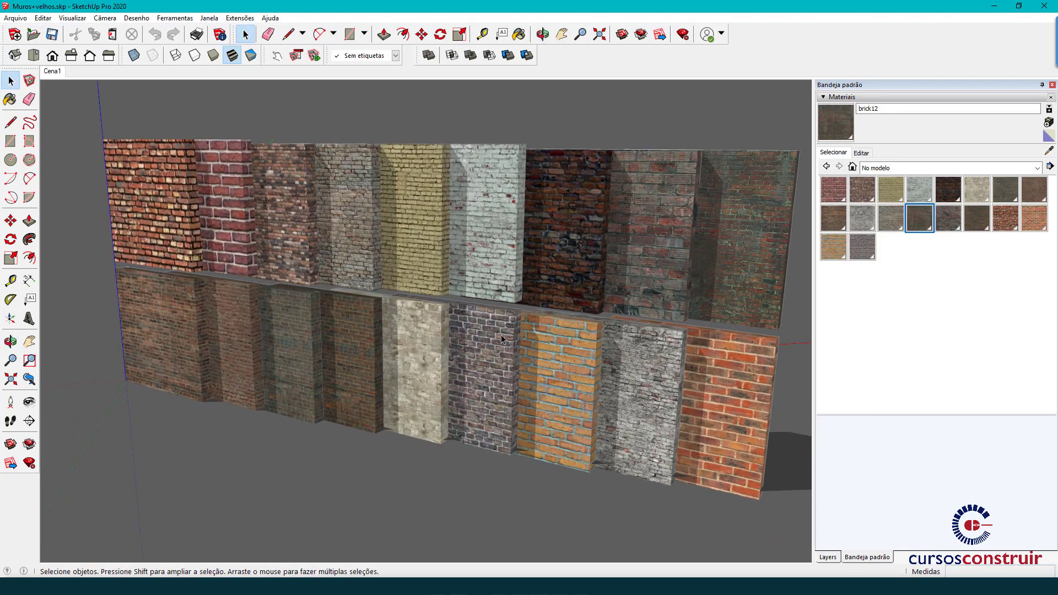
left_click(584, 380)
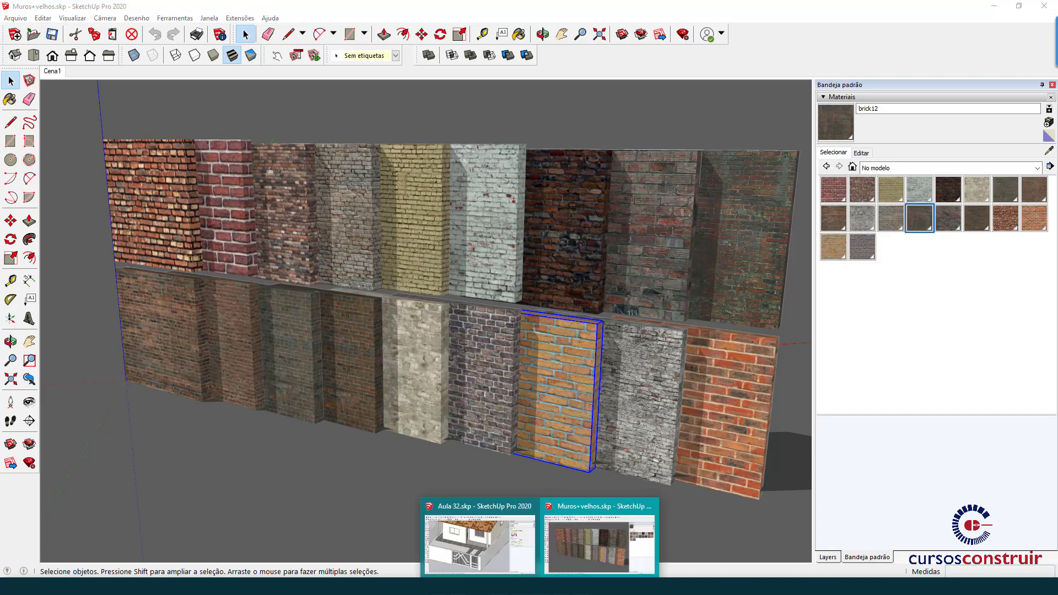
left_click(474, 538)
- Paste the brick panel beside the lot and paint the boundary walls with its brick
scroll(633, 369, "down", 2)
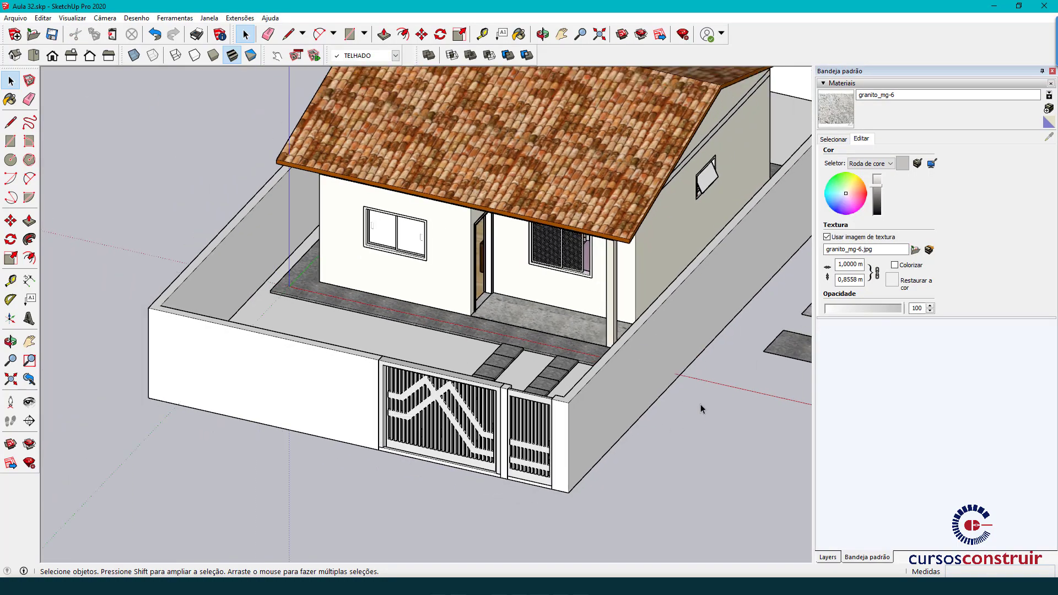
key("ctrl+v")
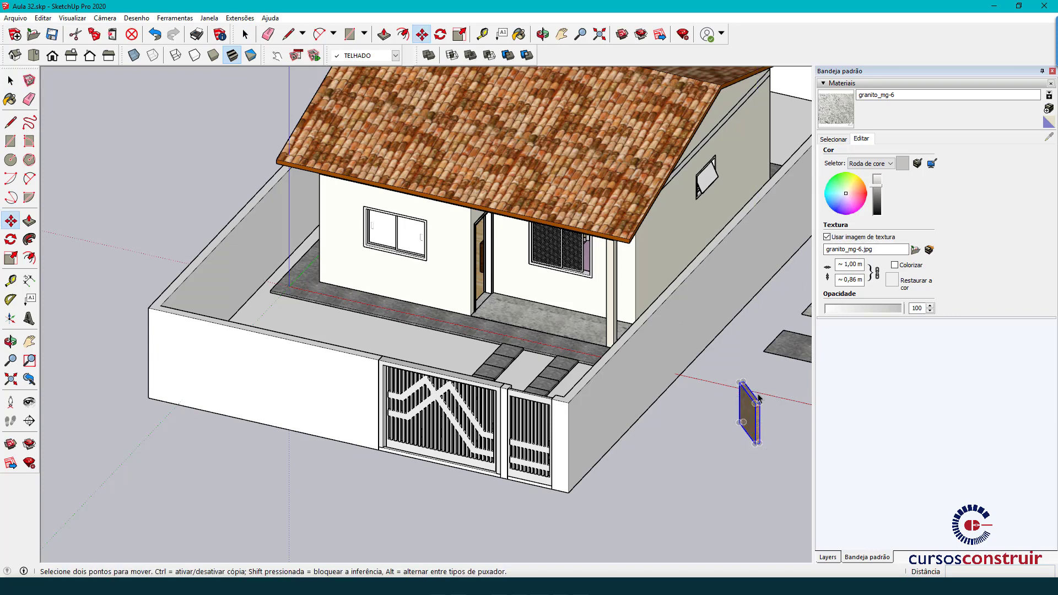
key("space")
left_click(833, 139)
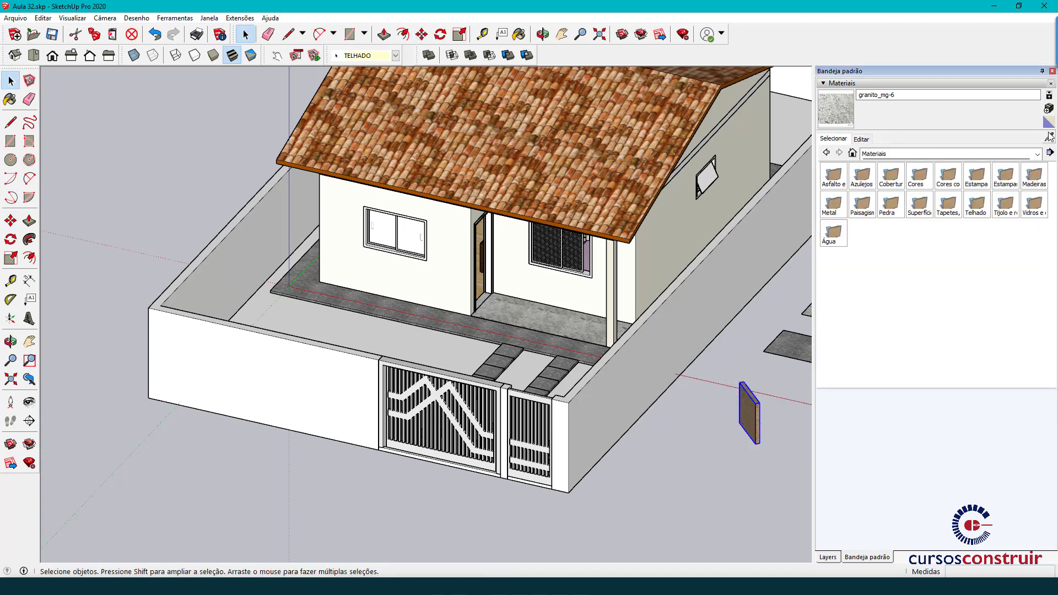
left_click(751, 403, "alt")
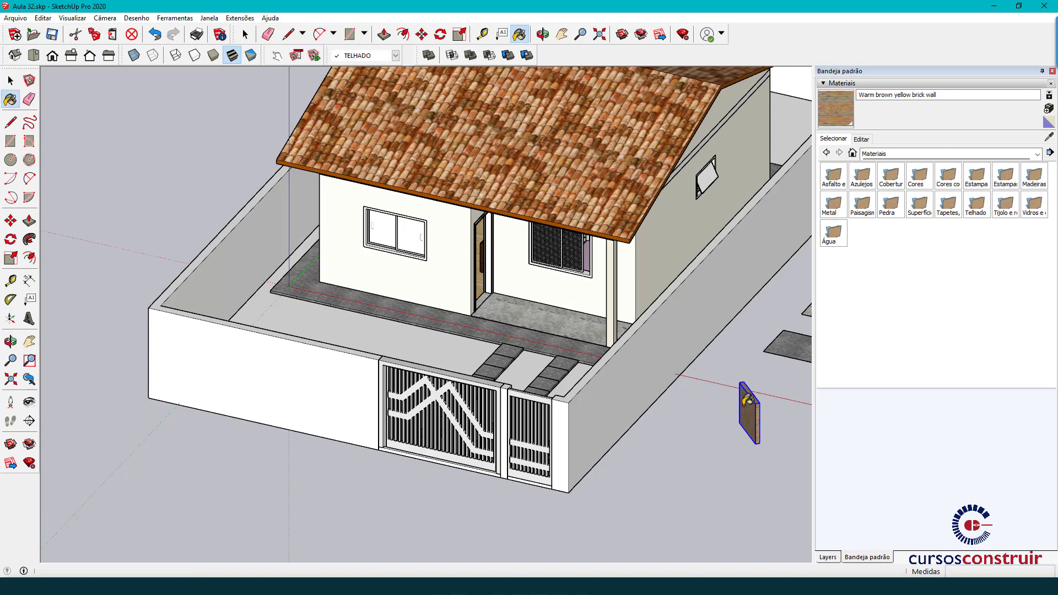
left_click(625, 382)
key("space")
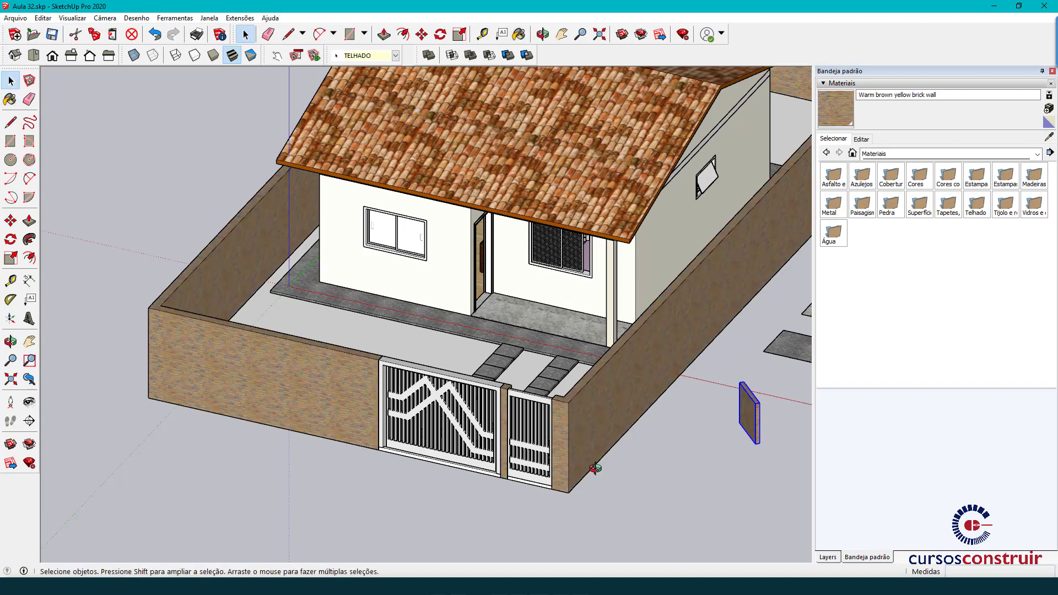
- Bring the front wall and gate into view and show the brick material's Editar settings
middle_click_drag(595, 468, 472, 283)
scroll(474, 276, "up", 3)
scroll(477, 261, "up", 3)
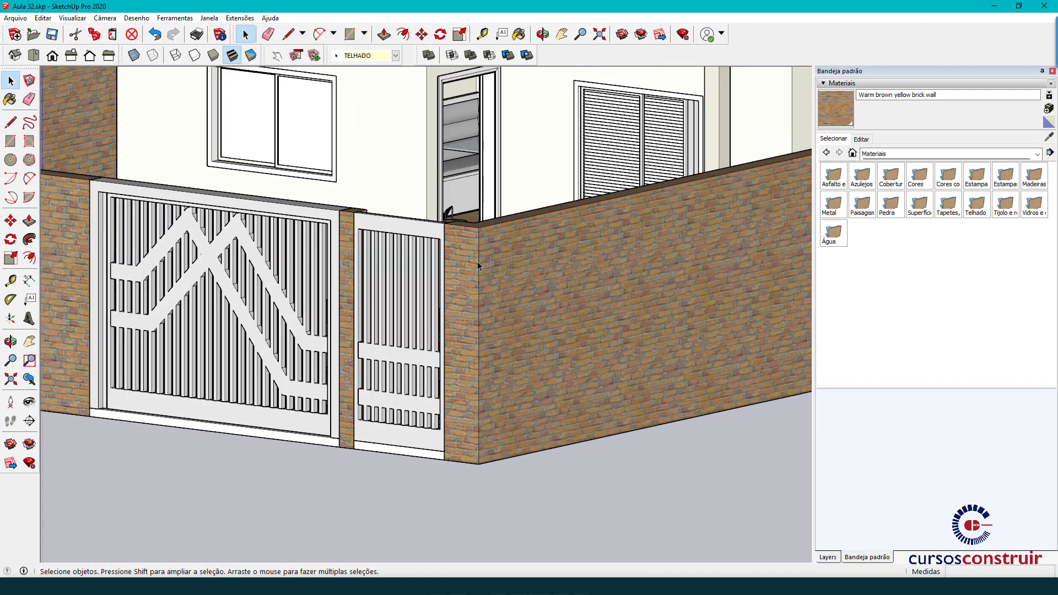
scroll(477, 261, "up", 2)
scroll(482, 259, "up", 2)
left_click(861, 139)
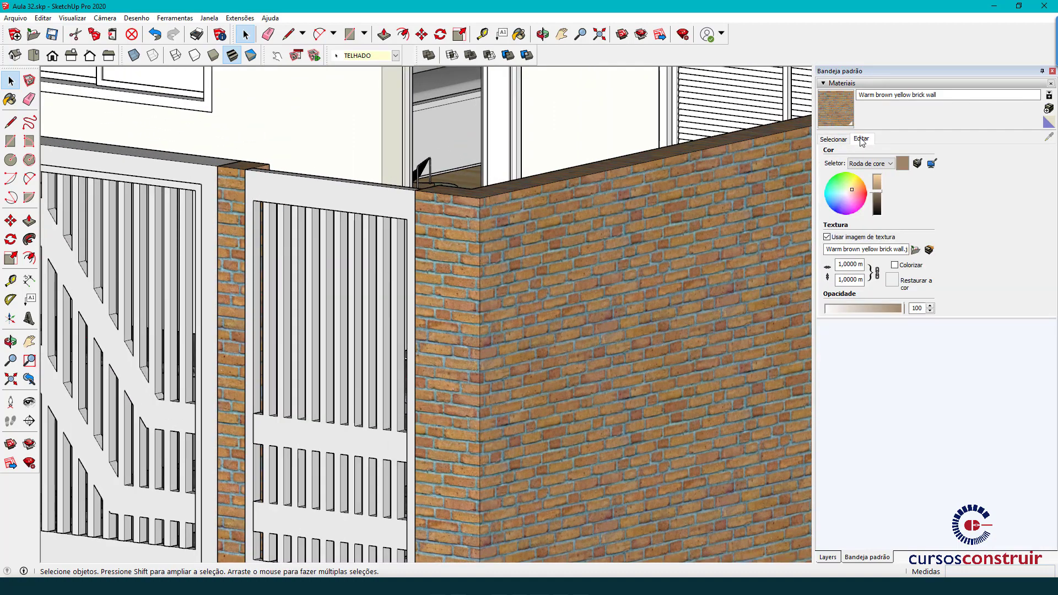
- Delete the two stray slabs lying beside the lot, the granite tiles and the brick panel
scroll(554, 336, "down", 3)
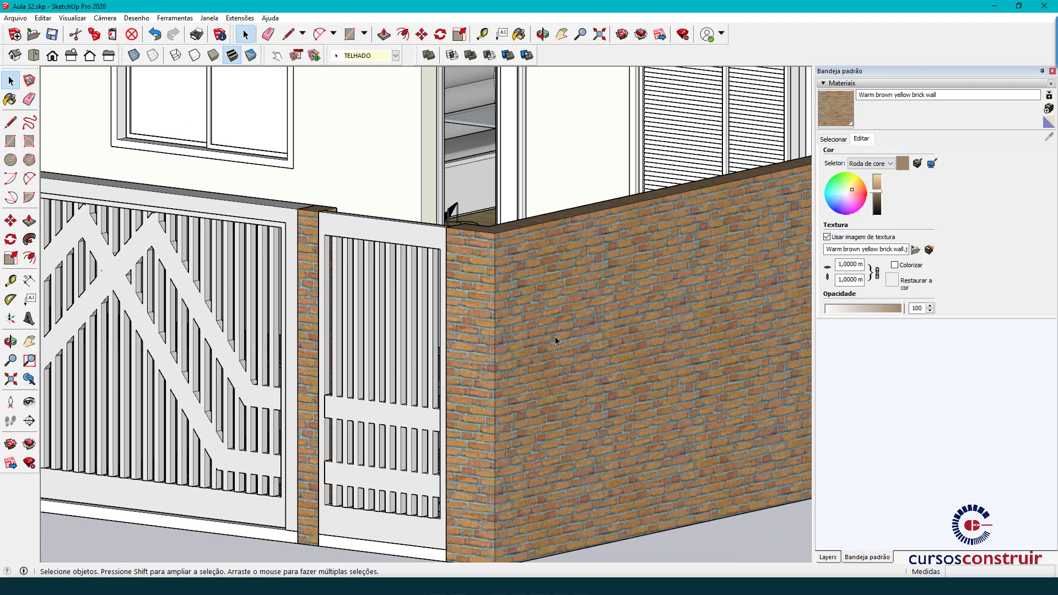
scroll(554, 336, "down", 2)
middle_click_drag(503, 322, 536, 402)
scroll(537, 403, "down", 2)
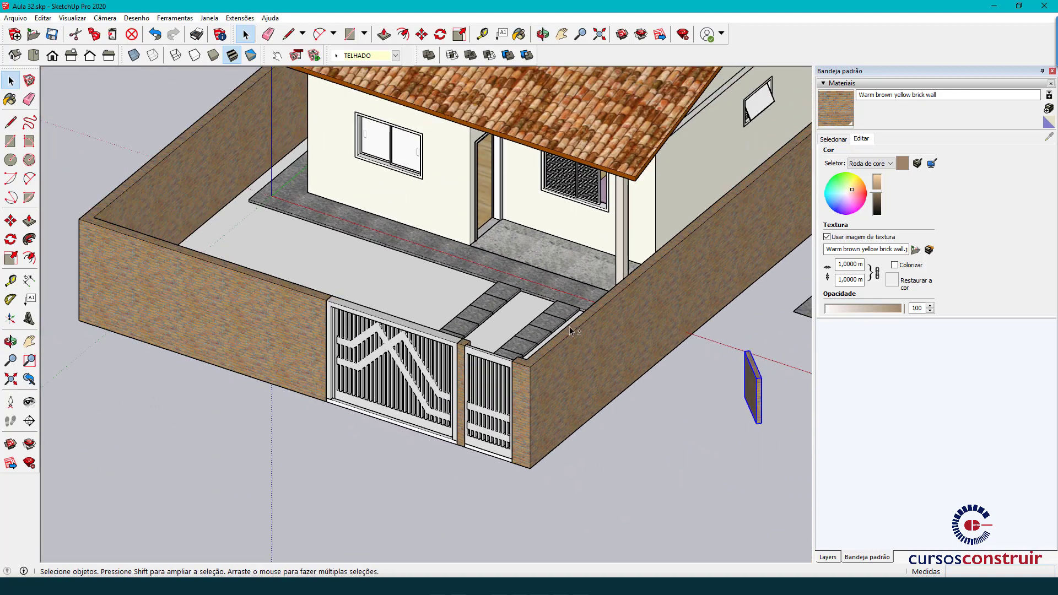
middle_click_drag(569, 326, 441, 358, "shift")
middle_click_drag(788, 336, 650, 325, "shift")
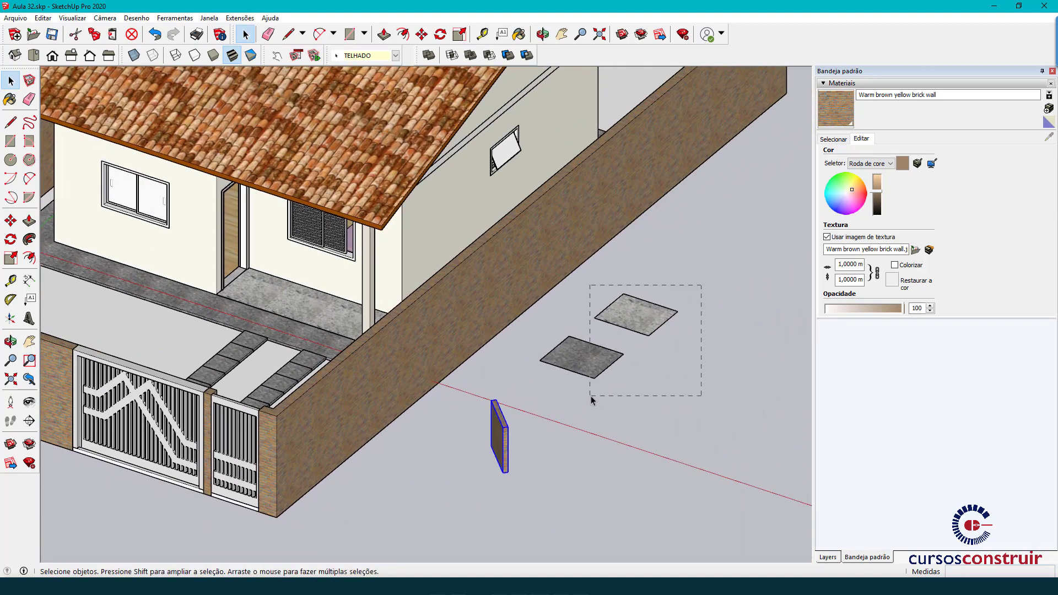
left_click_drag(591, 398, 590, 396)
key("Delete")
key("Delete")
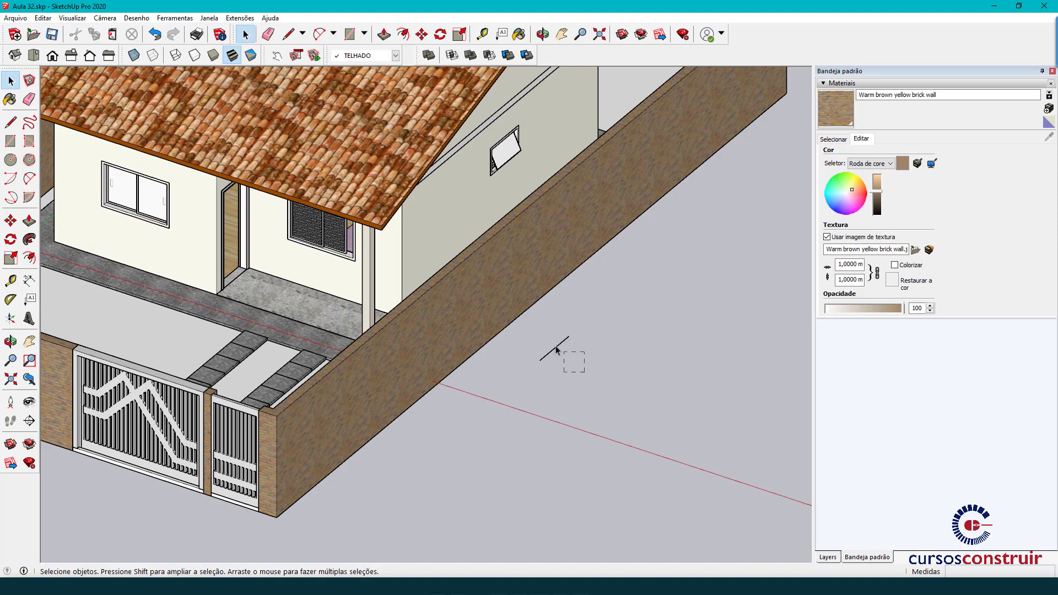
mouse_move(562, 349)
middle_mouse_down()
mouse_move(600, 366)
mouse_move(583, 347)
mouse_move(658, 358)
mouse_move(600, 496)
middle_mouse_up()
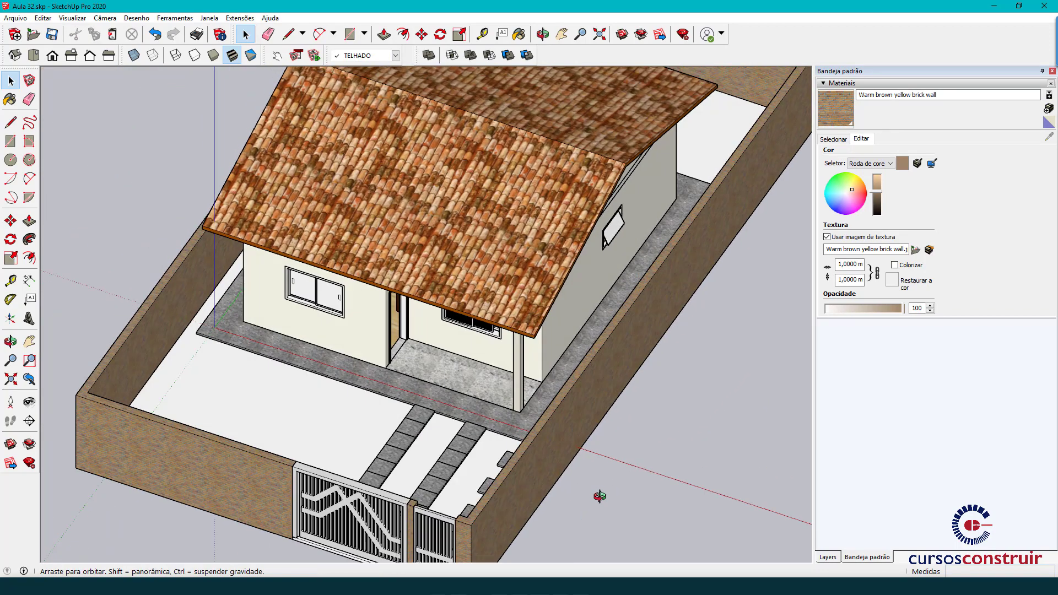
scroll(584, 378, "down", 3)
scroll(573, 312, "down", 2)
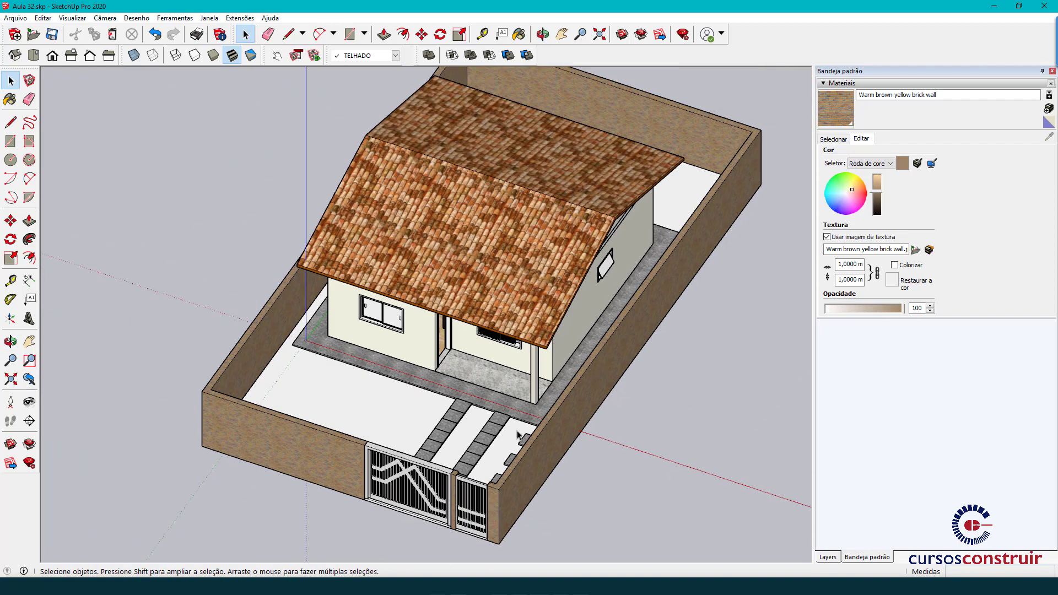
- Open the GRAMAS.skp grass sample file from the Muros+velhos window
left_click(596, 540)
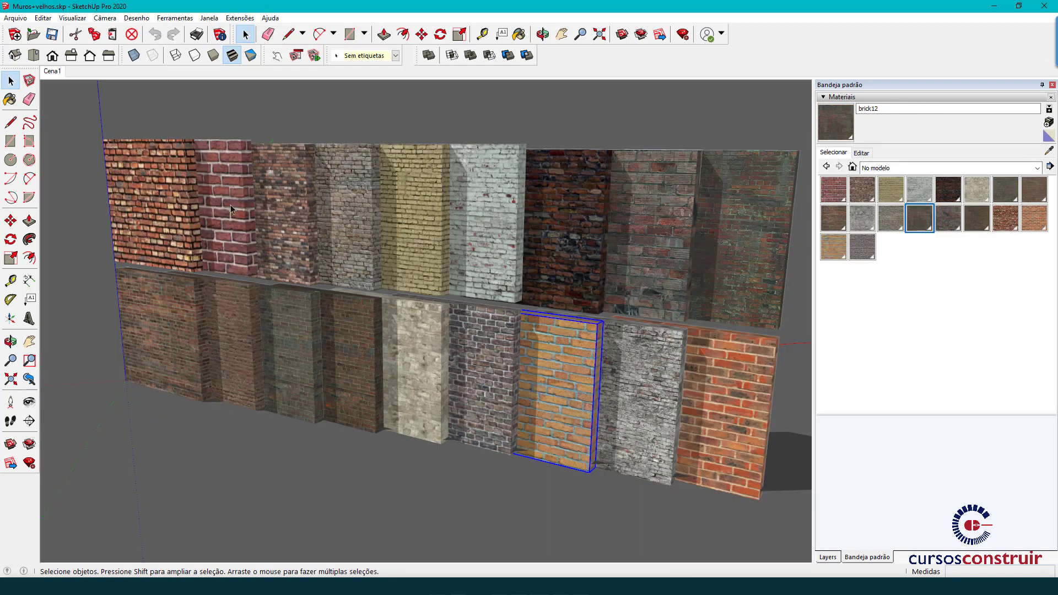
left_click(33, 34)
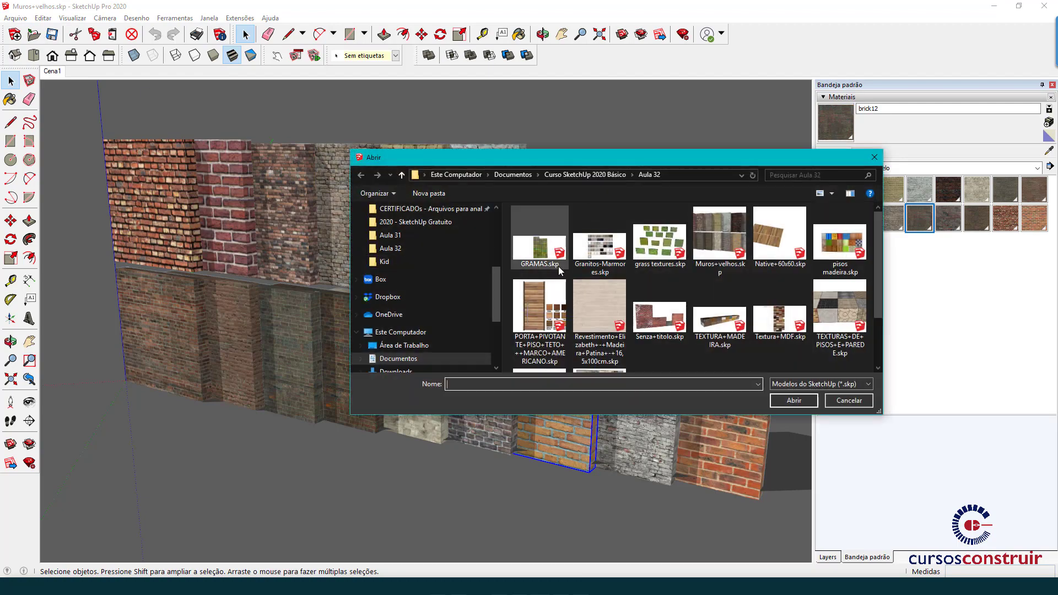
double_click(540, 246)
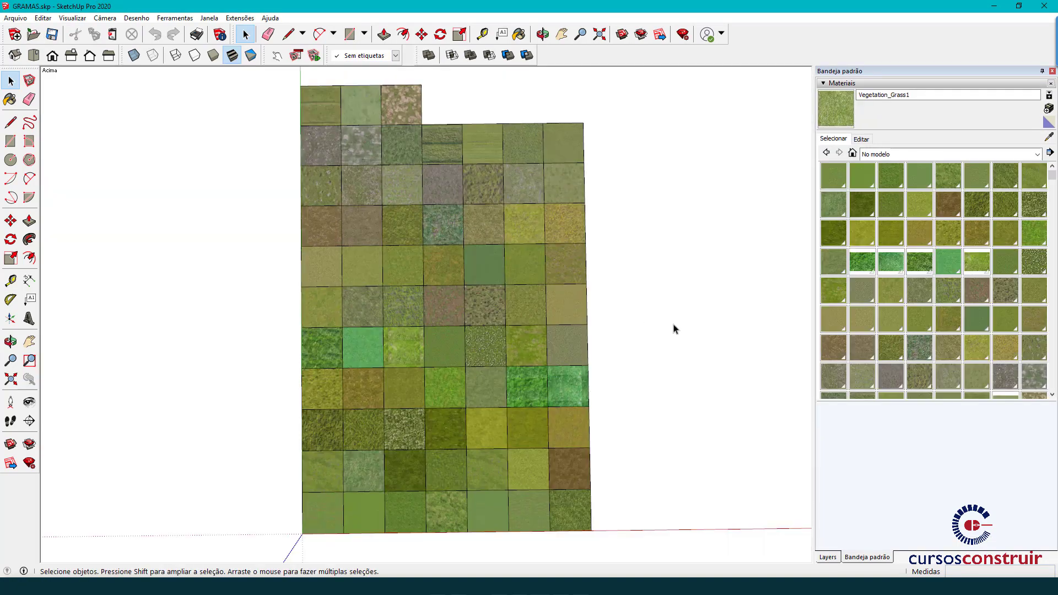
- Browse the grass grid and select a brownish grass tile together with its edges
scroll(505, 361, "up", 2)
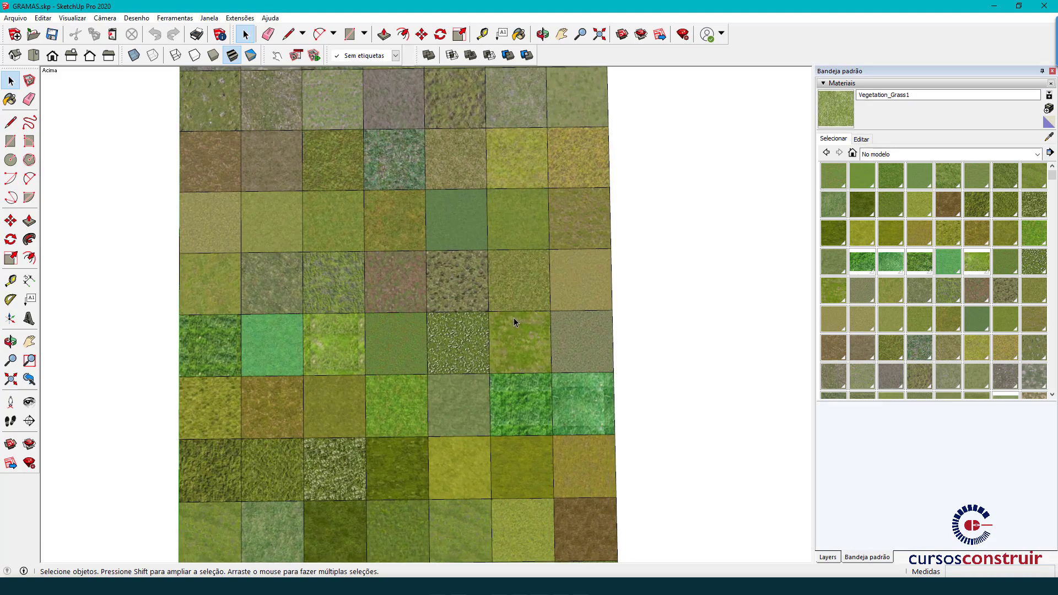
scroll(513, 318, "up", 2)
scroll(516, 305, "up", 2)
scroll(517, 291, "down", 2)
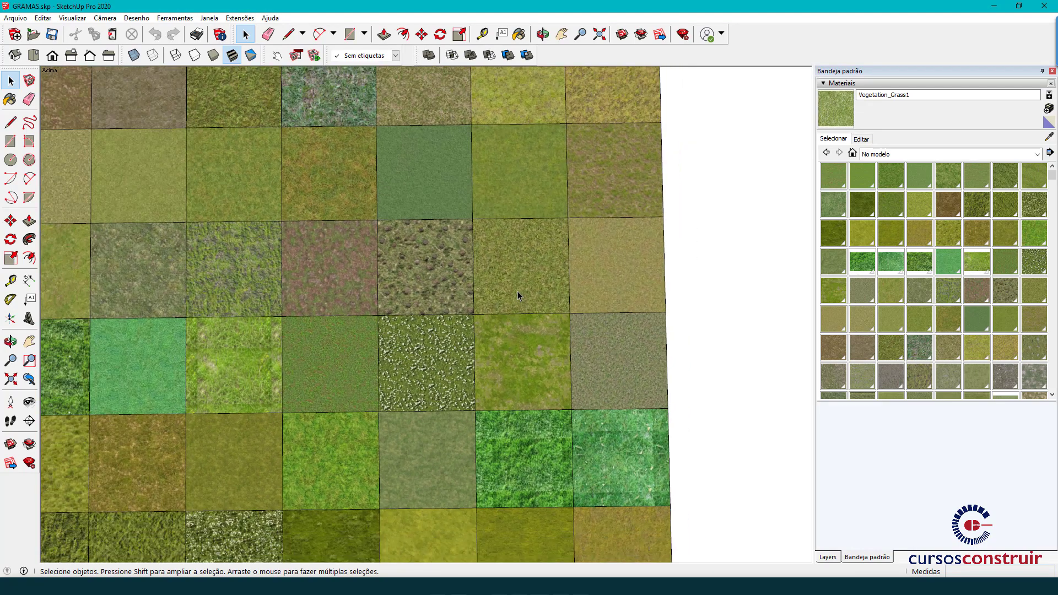
scroll(525, 290, "down", 2)
scroll(529, 292, "down", 2)
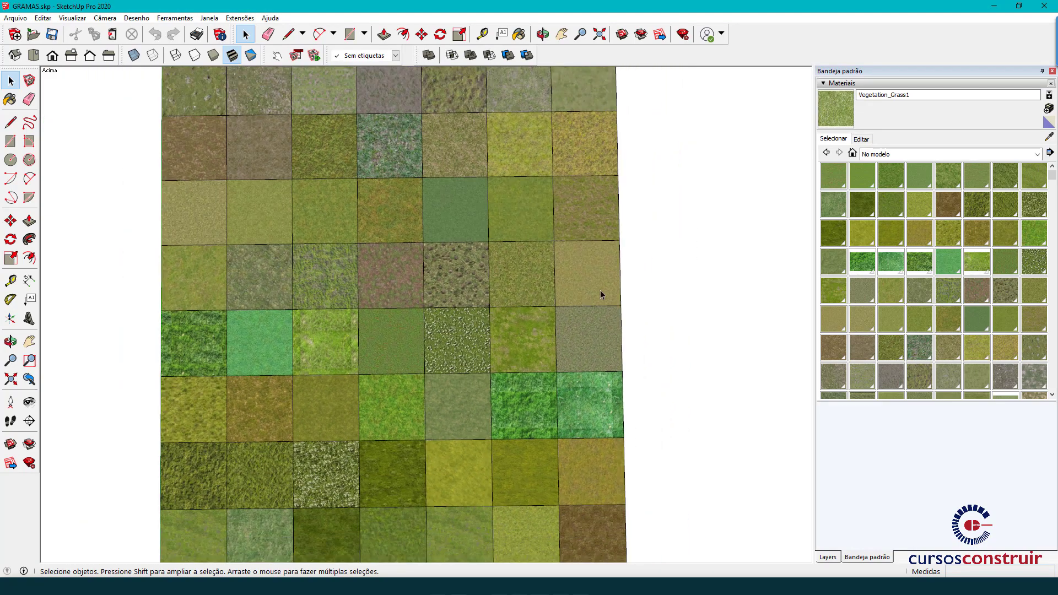
mouse_move(508, 435)
middle_mouse_down("shift")
mouse_move(503, 243)
mouse_move(530, 287)
mouse_move(538, 420)
mouse_move(573, 401)
mouse_move(541, 293)
middle_mouse_up("shift")
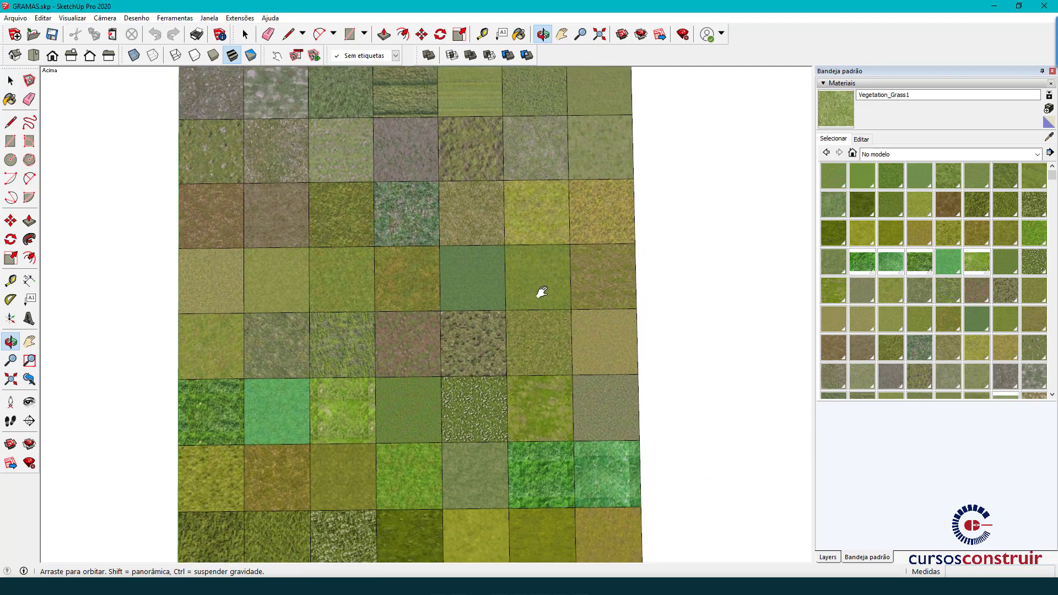
key("space")
scroll(544, 348, "up", 5)
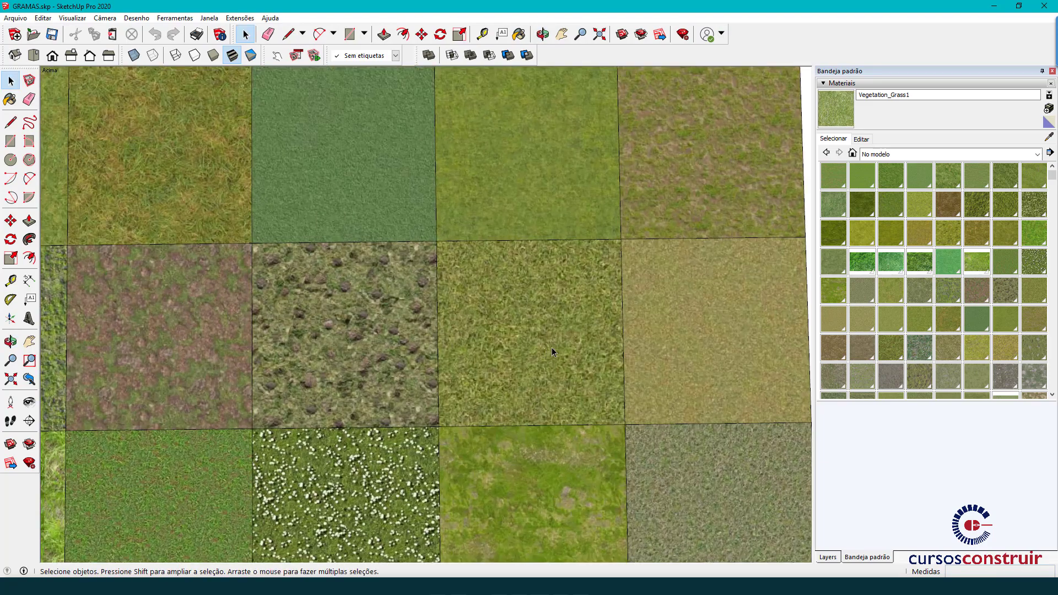
scroll(551, 347, "up", 2)
scroll(636, 343, "down", 3)
middle_click_drag(422, 238, 466, 361, "shift")
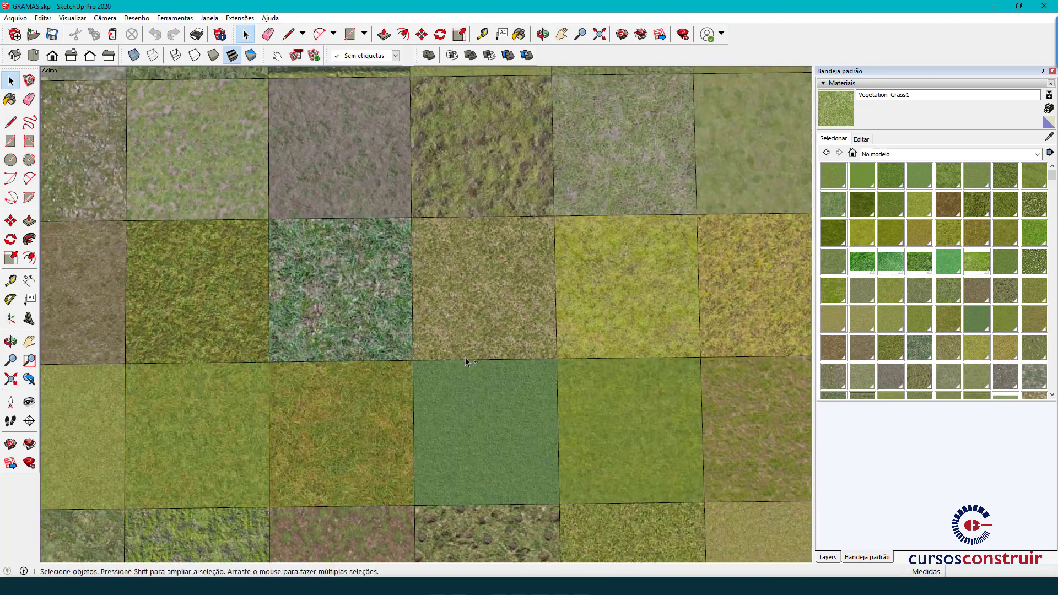
left_click(365, 425)
double_click(361, 419)
- Paste the copied grass tile into Aula 32.skp beside the lot
left_click(491, 532)
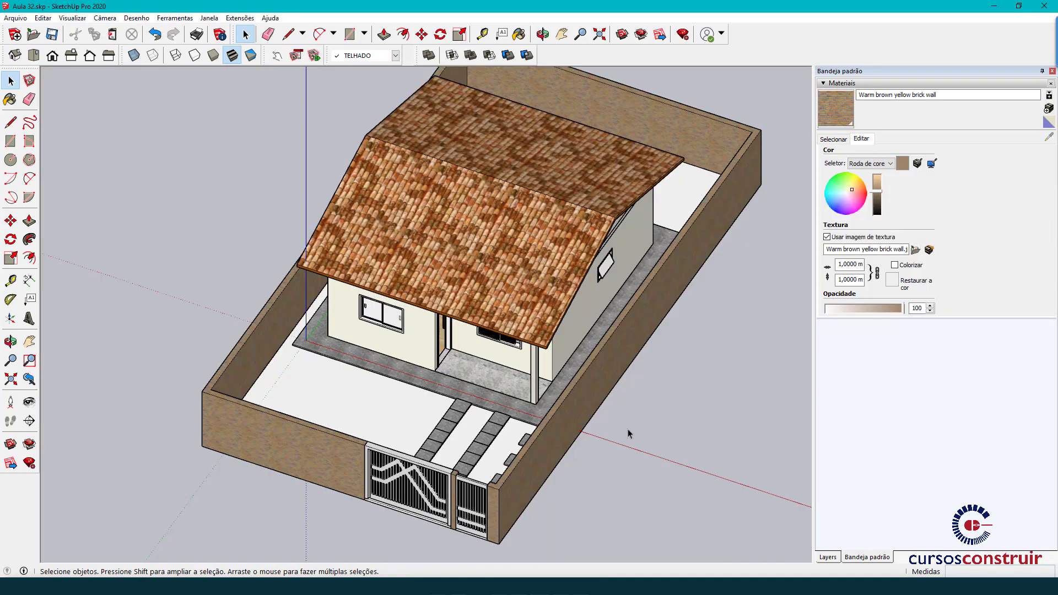
key("ctrl+v")
left_click(648, 445)
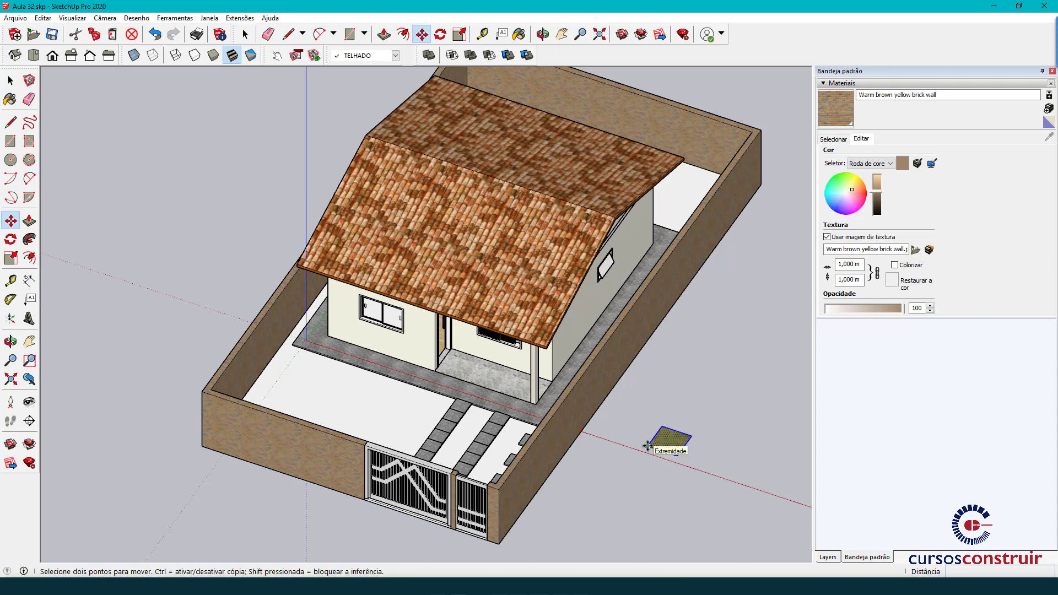
key("space")
- Paint the yard ground with the sampled Grass0131_2_thumblarge material
left_click(832, 138)
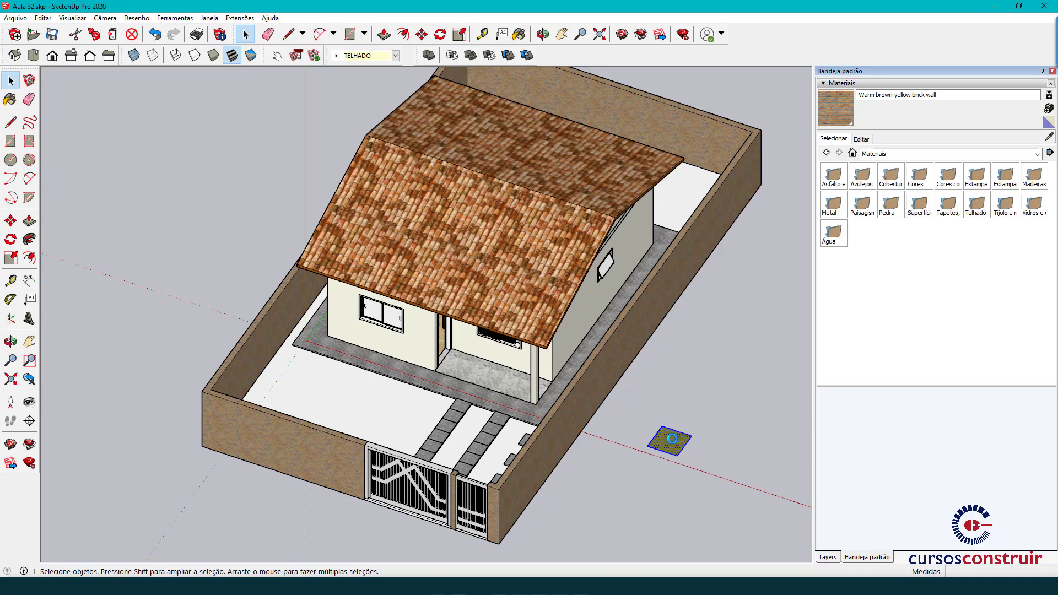
key("b")
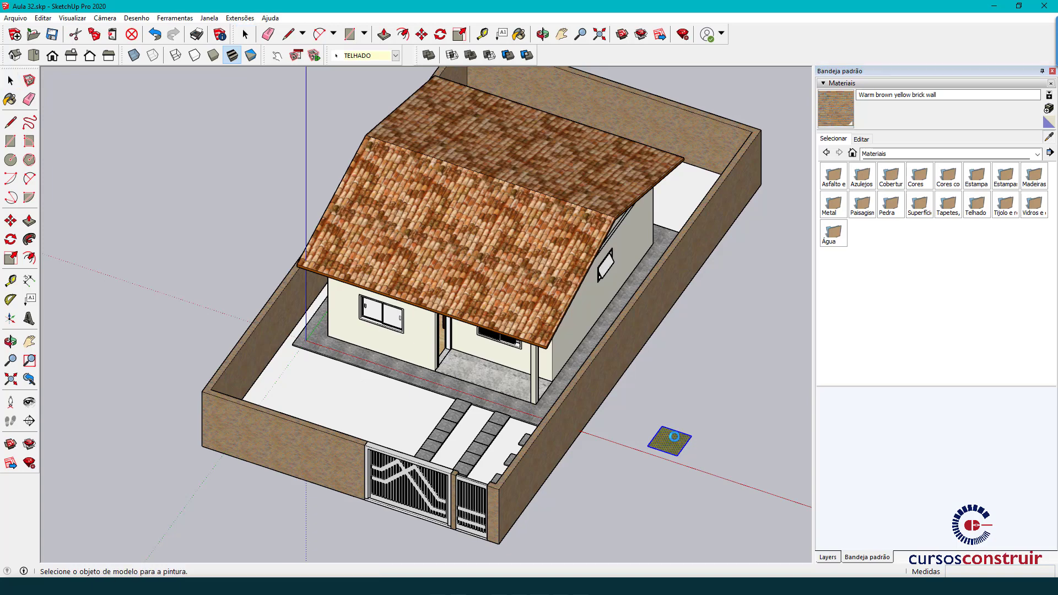
left_click(673, 436, "alt")
left_click(380, 410)
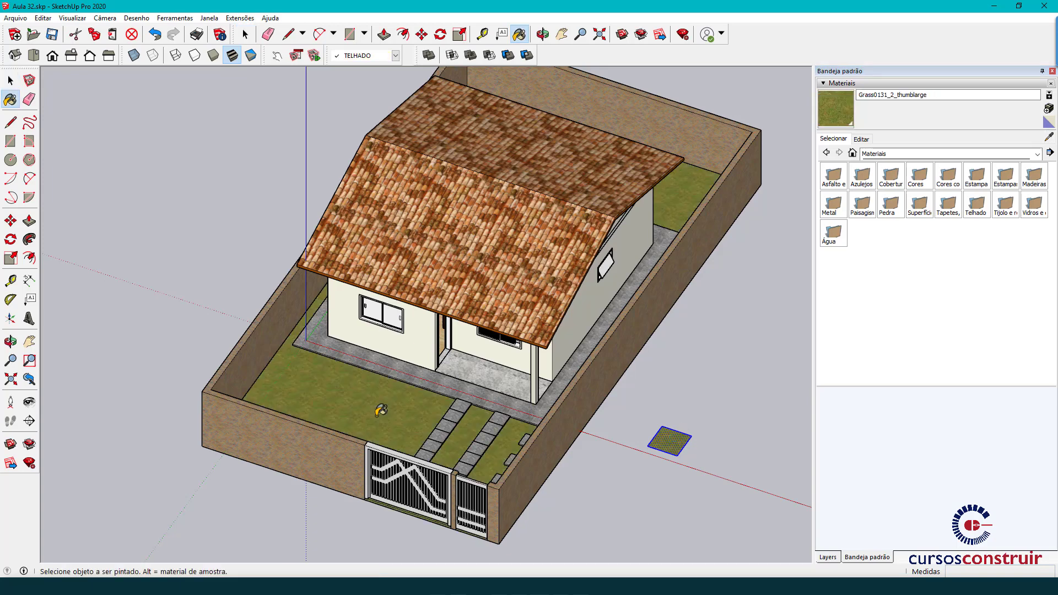
key("space")
- Delete the spare grass tile left outside the lot
scroll(416, 409, "up", 3)
scroll(416, 408, "up", 2)
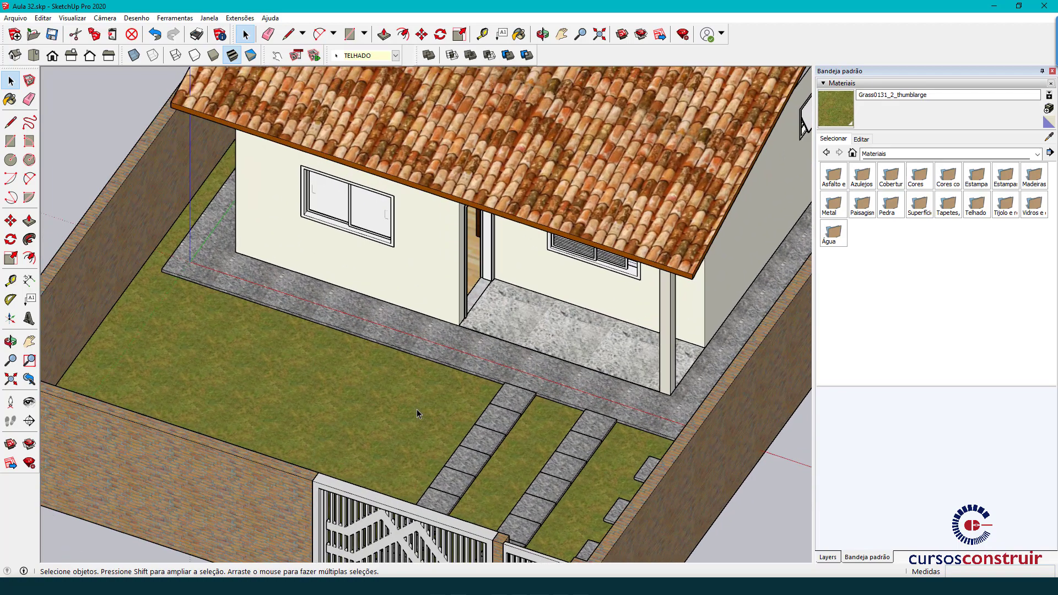
scroll(416, 408, "down", 3)
scroll(415, 404, "down", 1)
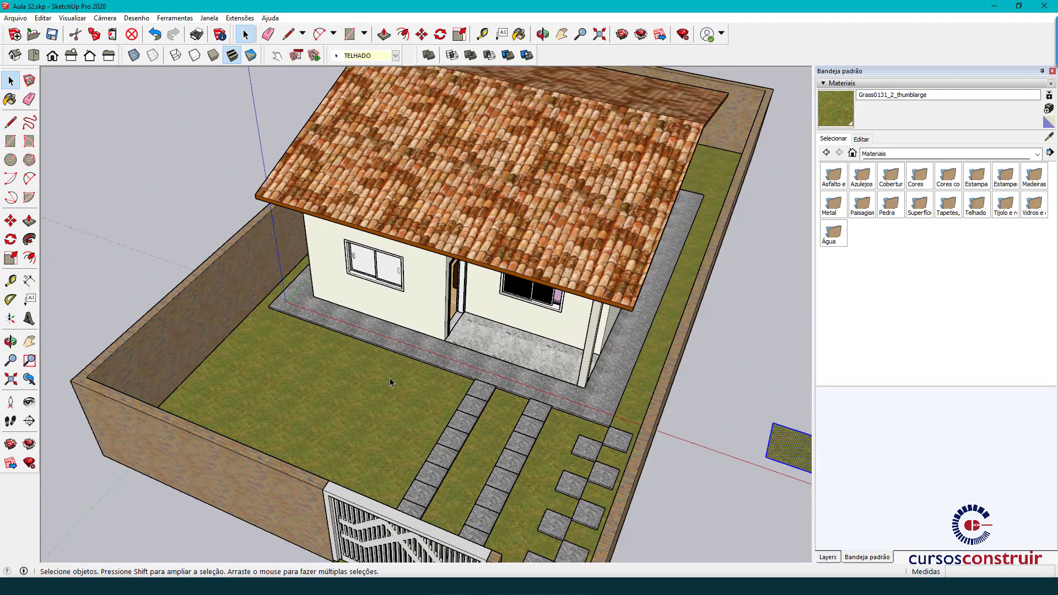
scroll(391, 375, "down", 2)
scroll(396, 371, "down", 1)
left_click_drag(719, 444, 633, 394)
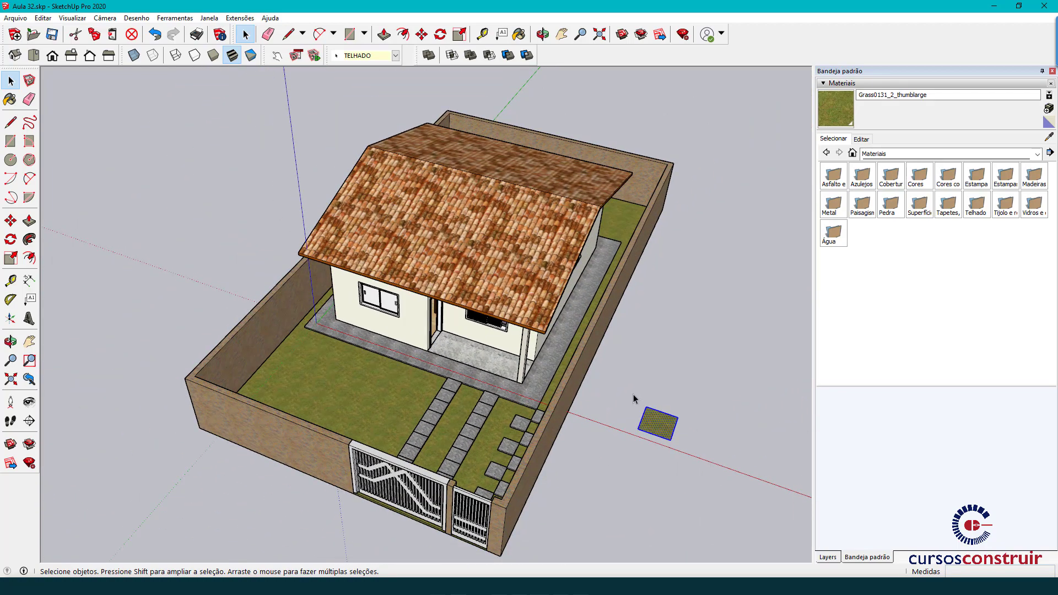
key("Delete")
middle_click_drag(556, 496, 484, 390)
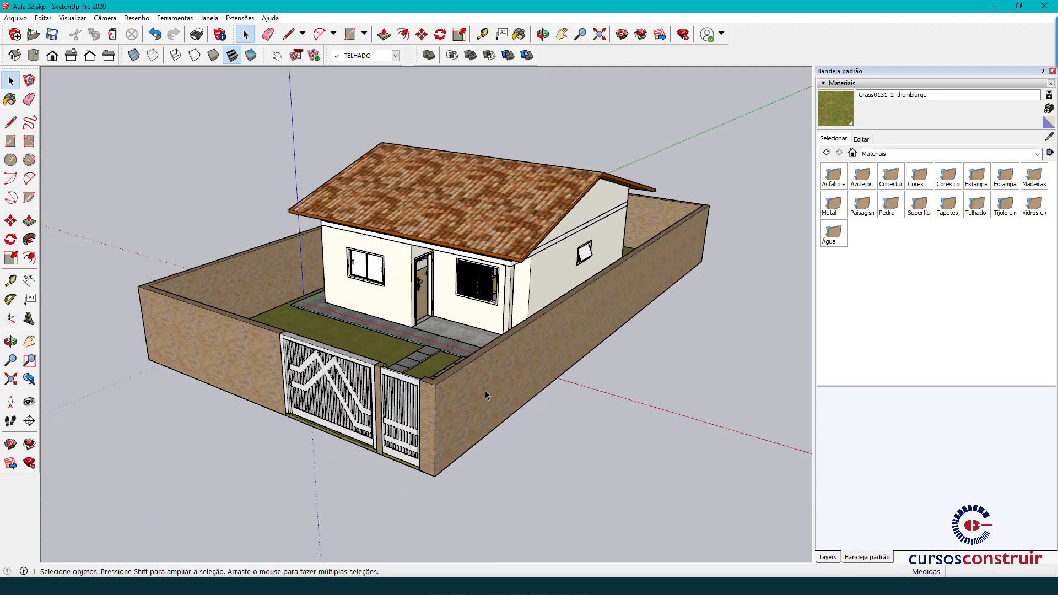
scroll(485, 390, "up", 2)
scroll(485, 390, "up", 2)
scroll(485, 390, "down", 2)
mouse_move(485, 390)
middle_mouse_down()
mouse_move(498, 366)
mouse_move(508, 388)
middle_mouse_up()
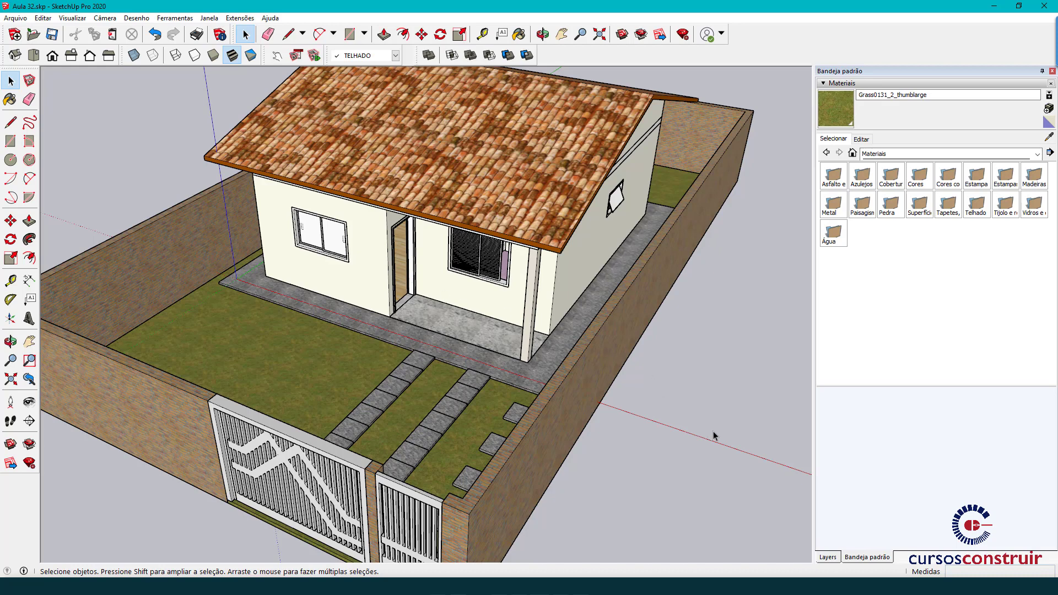
middle_click_drag(650, 430, 639, 363)
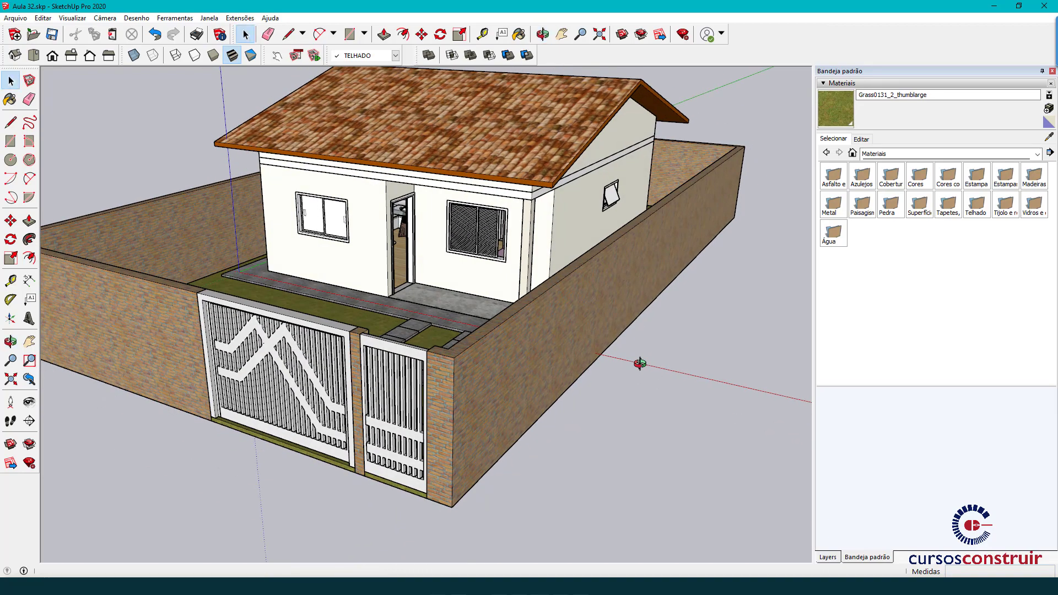